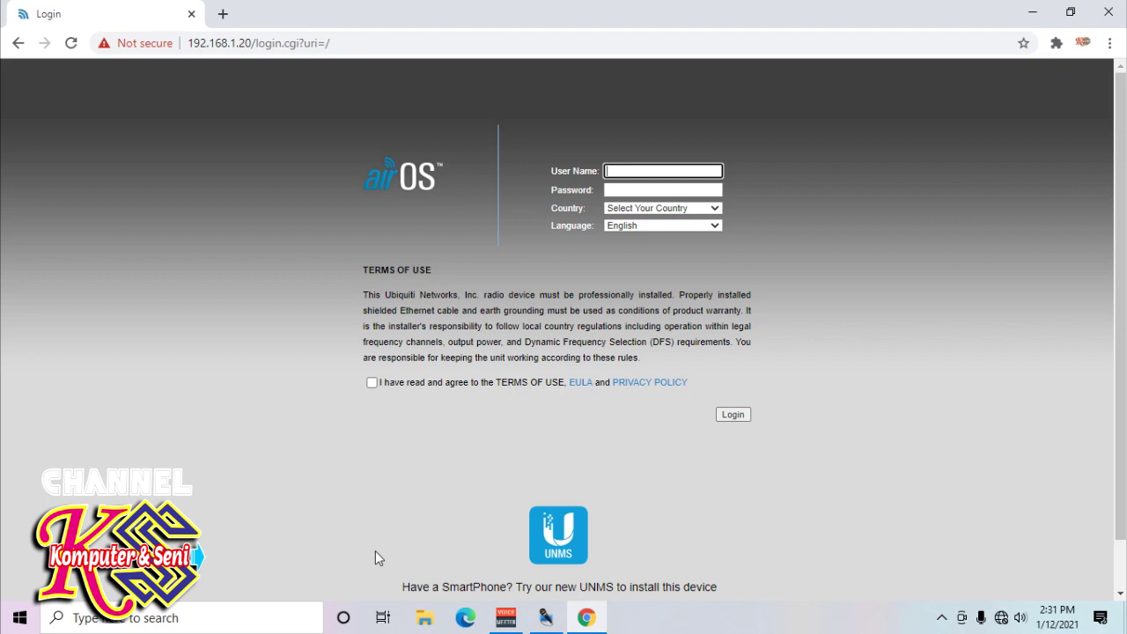
# - Enter the default login user name and password
pyautogui.click(622, 172)
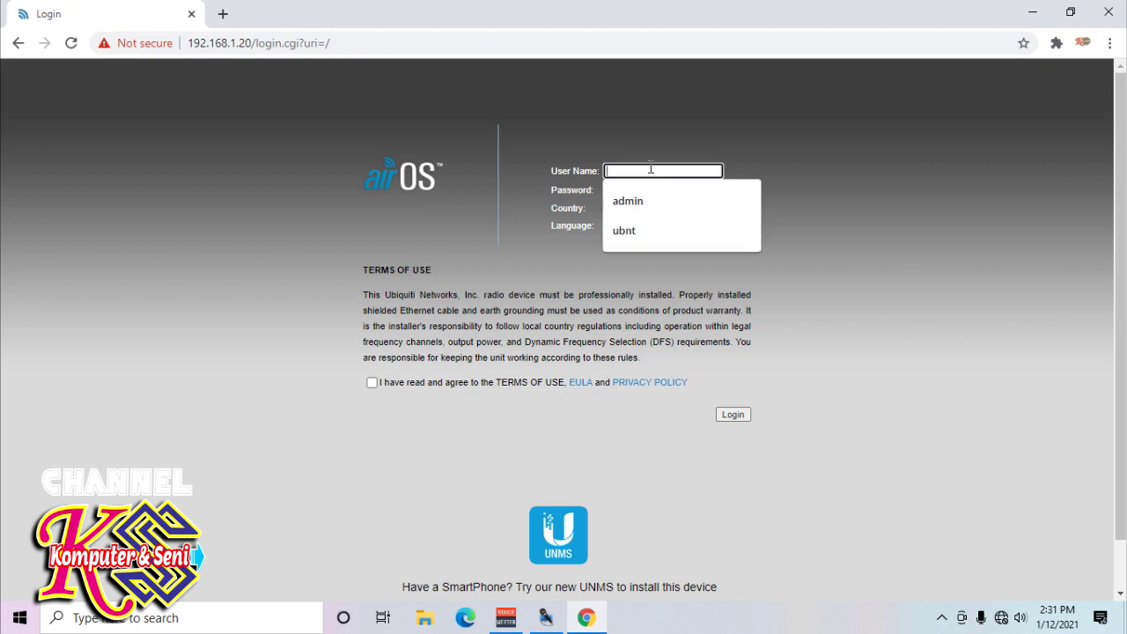
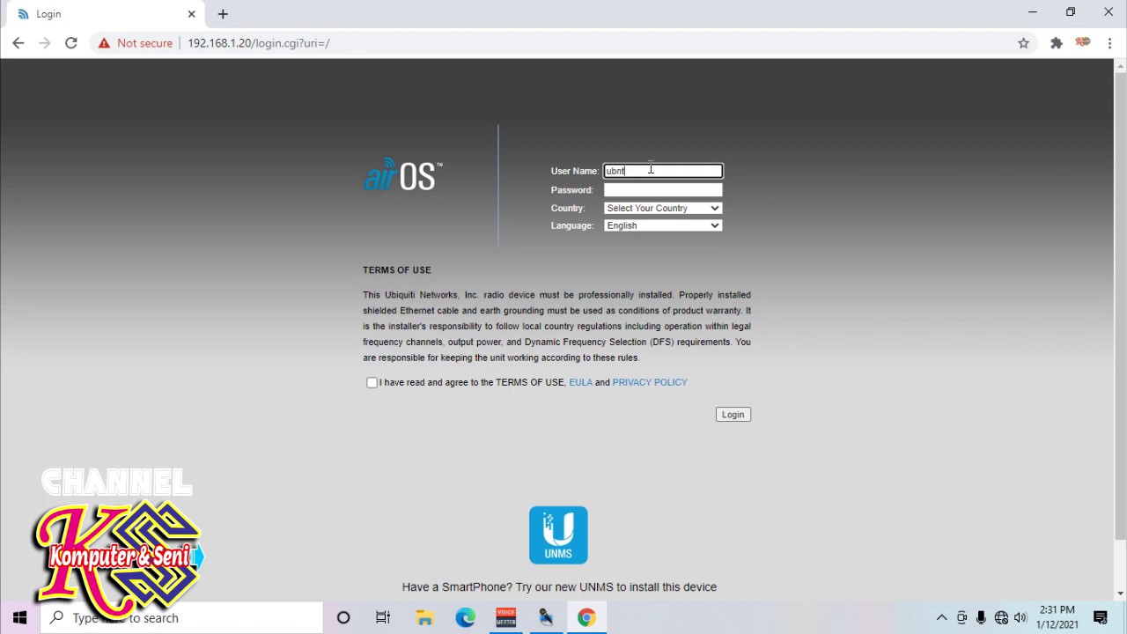
pyautogui.click(618, 188)
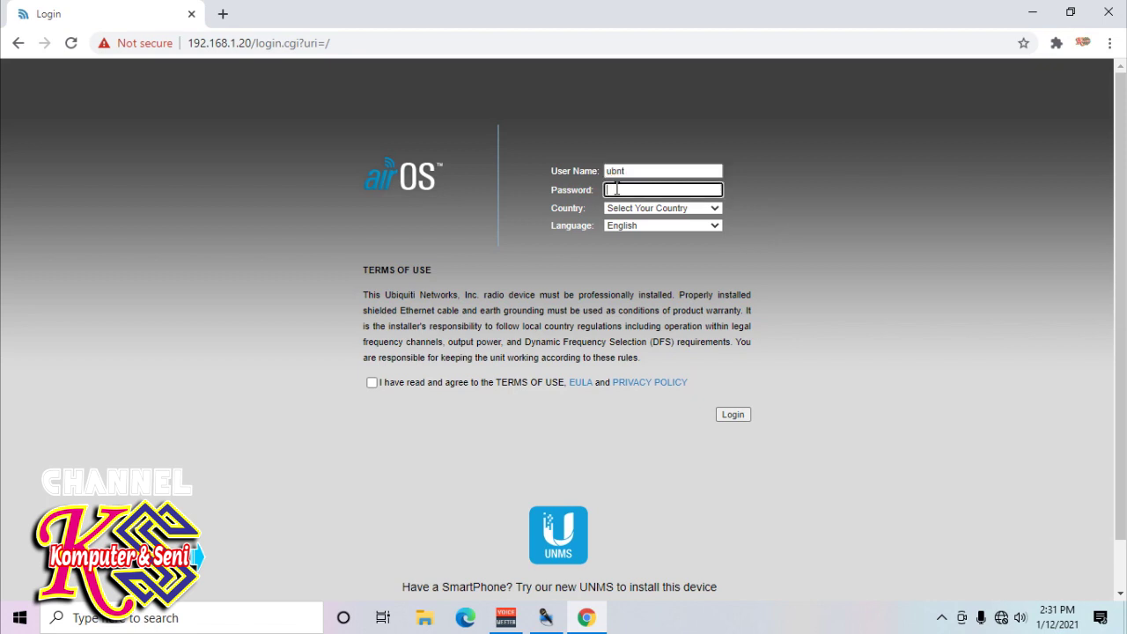
# - Choose Indonesia as the country, accept the terms of use and log in
pyautogui.click(715, 208)
pyautogui.moveTo(720, 230); pyautogui.dragTo(726, 298)
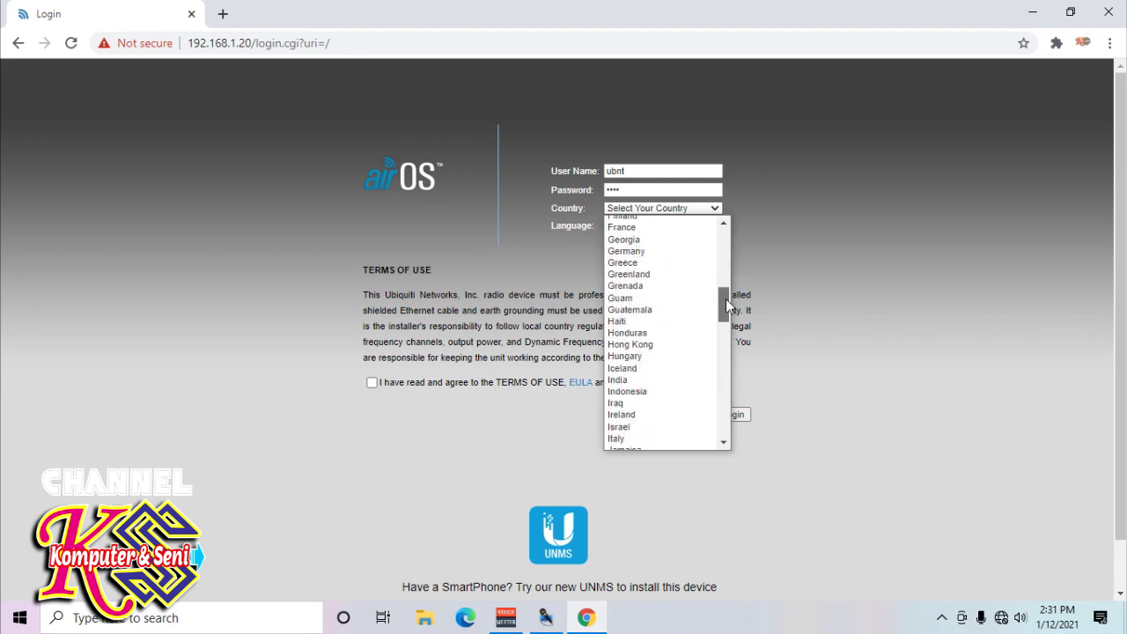
pyautogui.click(640, 398)
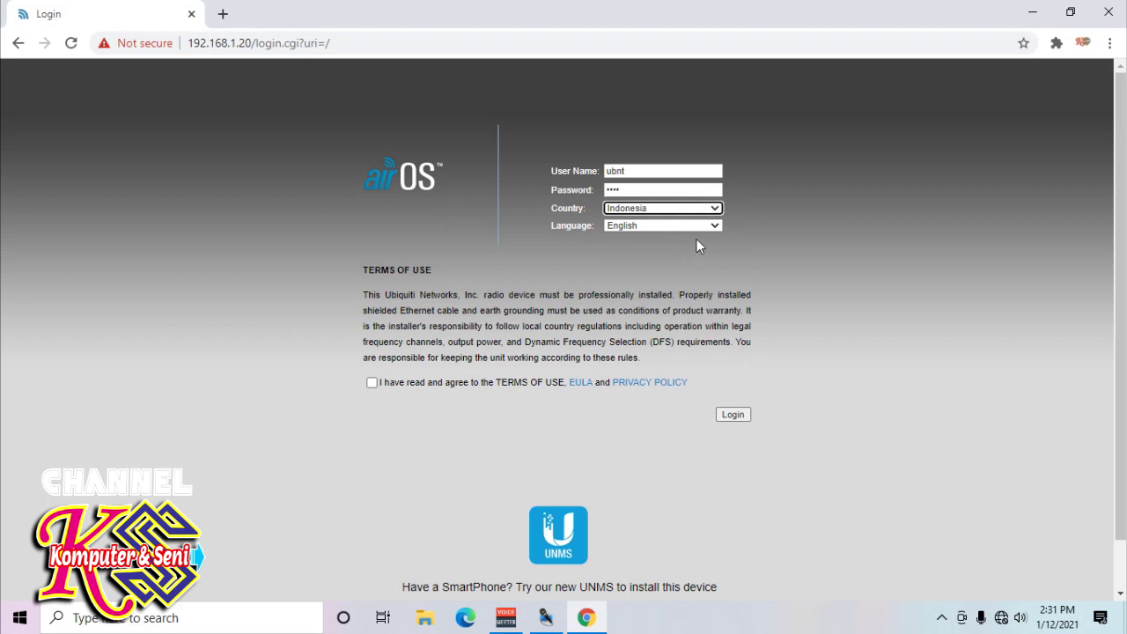
pyautogui.click(372, 383)
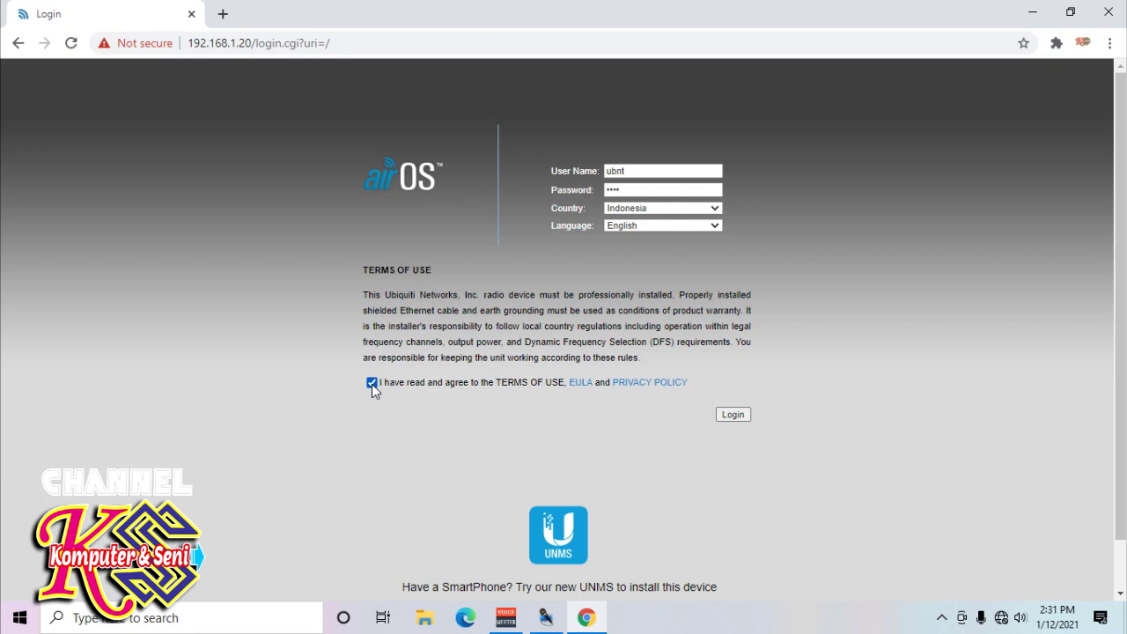
pyautogui.click(733, 416)
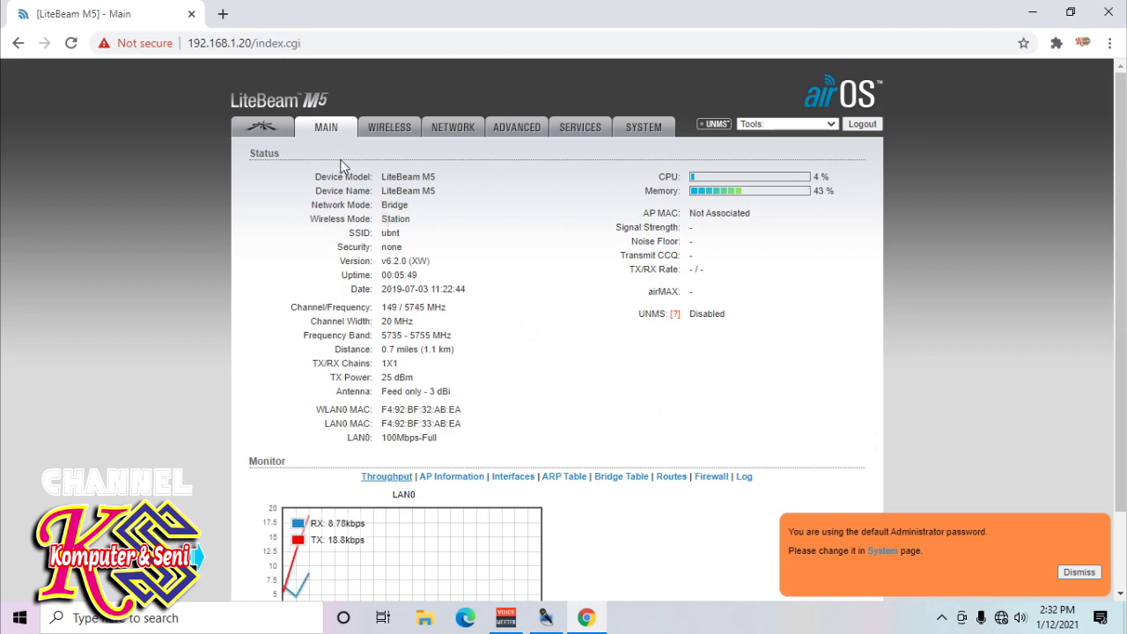
# - On the System page, set the time zone to (GMT+07:00) Bangkok, Hanoi, Jakarta
pyautogui.click(650, 138)
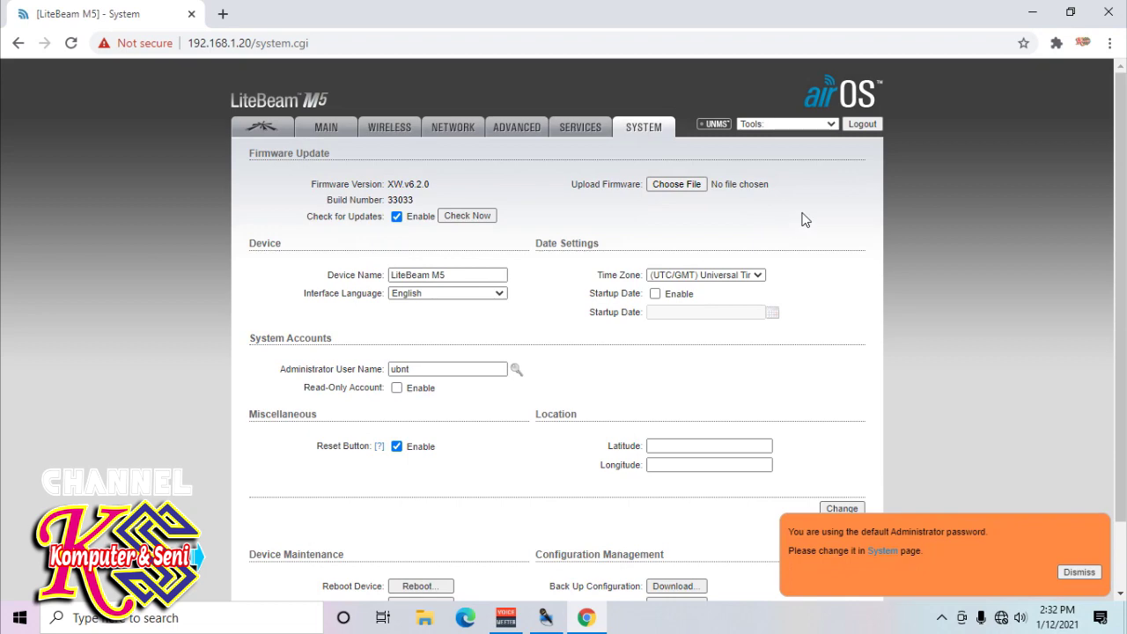
pyautogui.click(757, 275)
pyautogui.moveTo(899, 328); pyautogui.dragTo(896, 407)
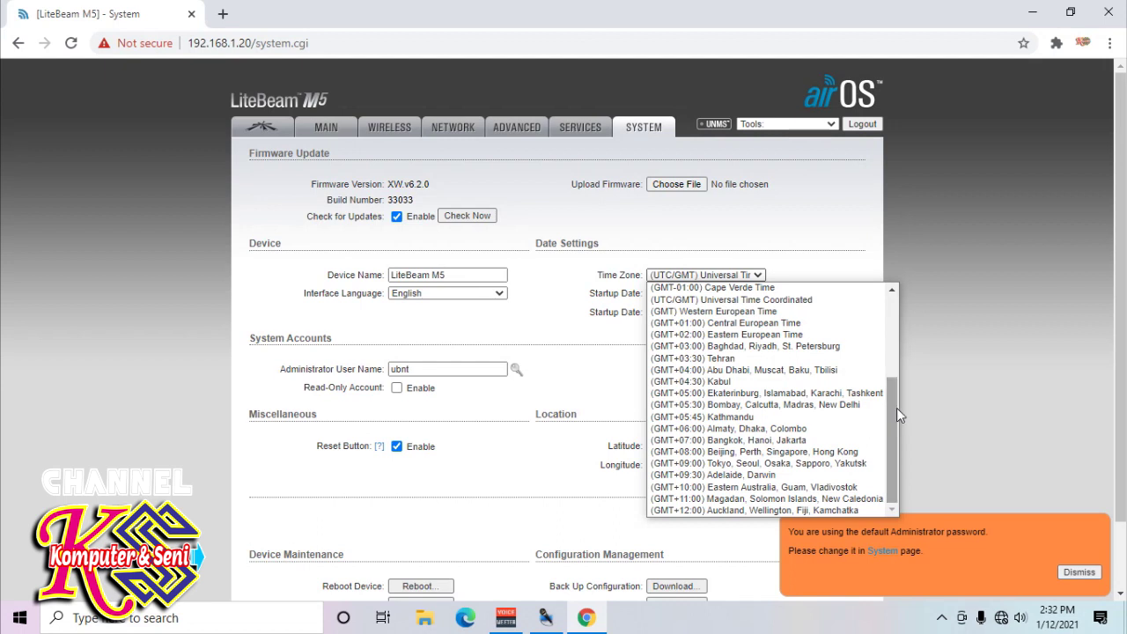
pyautogui.click(792, 441)
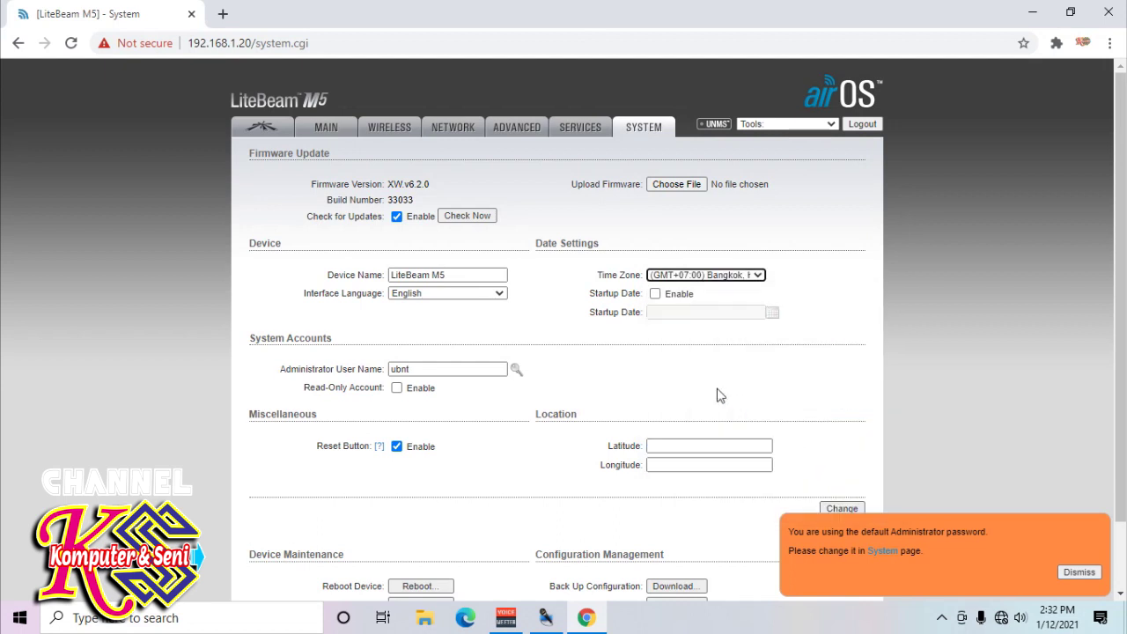
# - Replace the device name with a new one and change the administrator user name to 'admin'
pyautogui.click(452, 275)
pyautogui.tripleClick(452, 276)
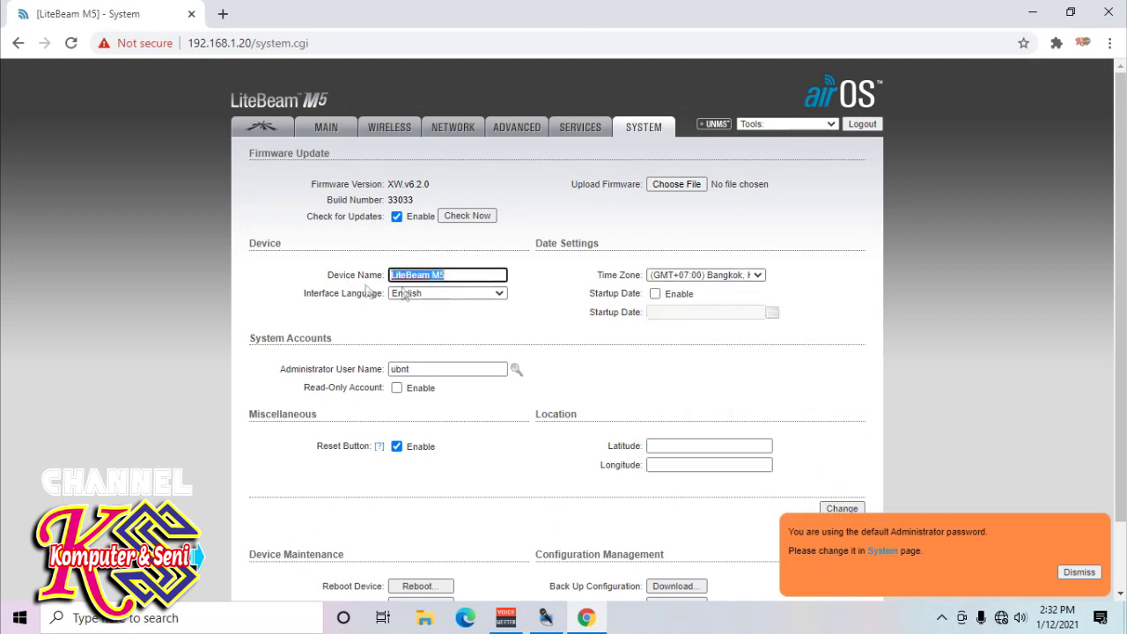
pyautogui.write('sarah')
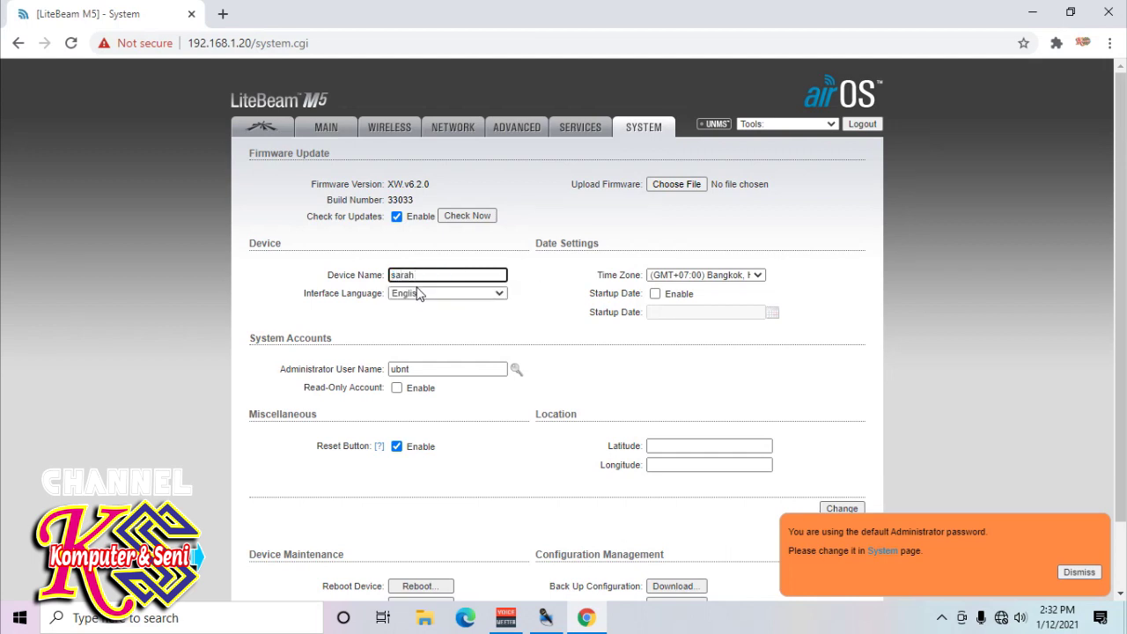
pyautogui.write(' com')
pyautogui.moveTo(435, 368); pyautogui.dragTo(367, 370)
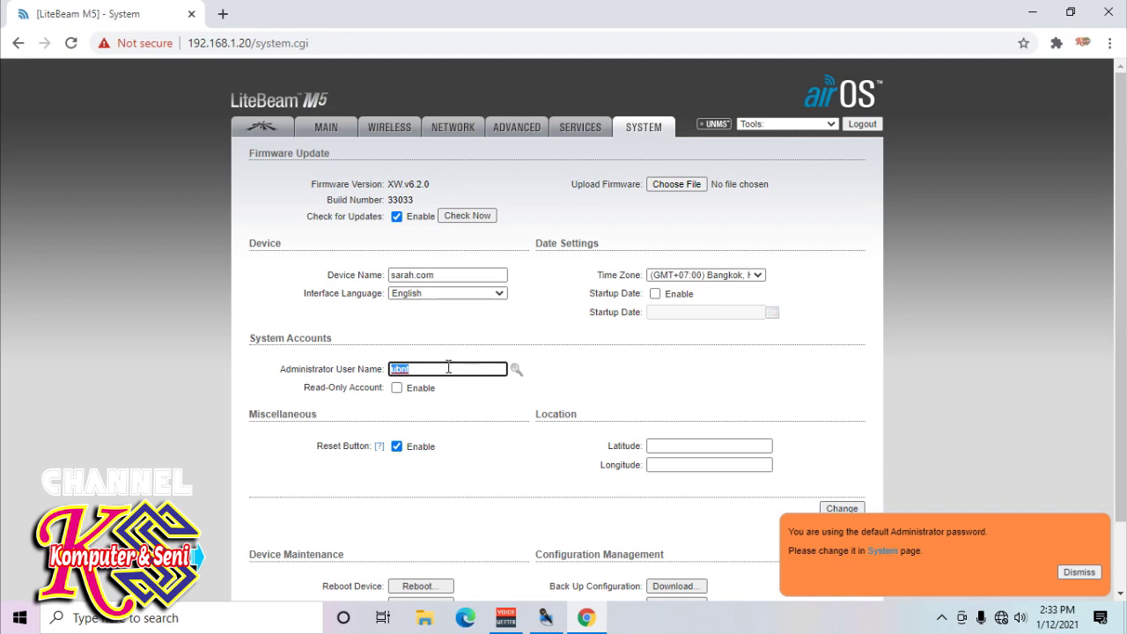
pyautogui.write('admin')
# - Dismiss the default-password warning and save the changed system settings
pyautogui.click(1077, 570)
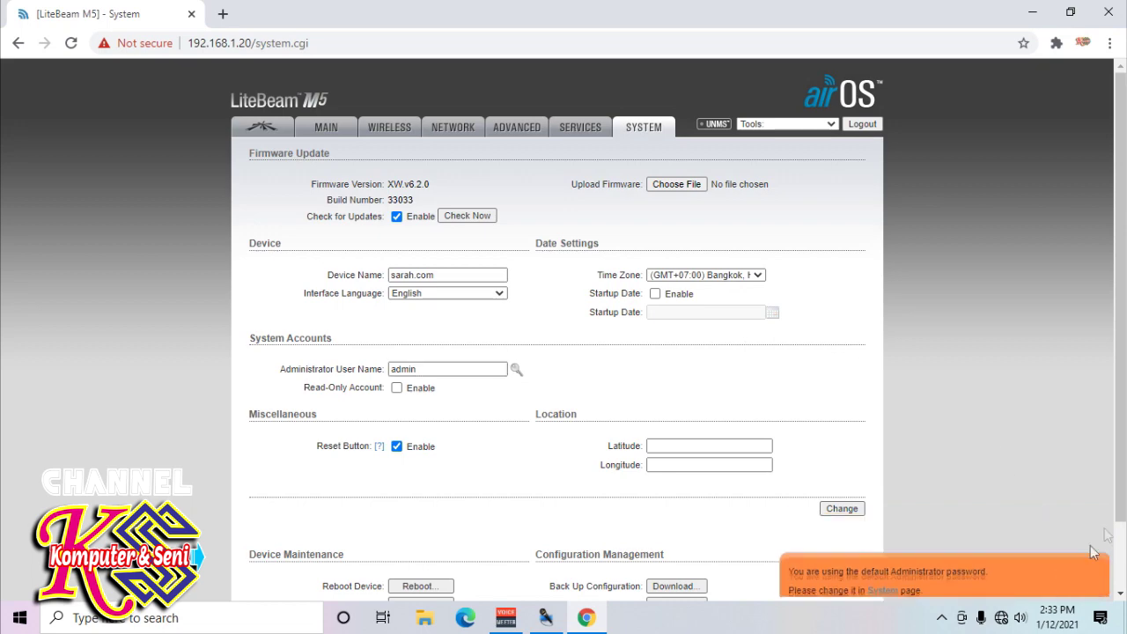
pyautogui.scroll(-2, 1061, 504)
pyautogui.click(830, 445)
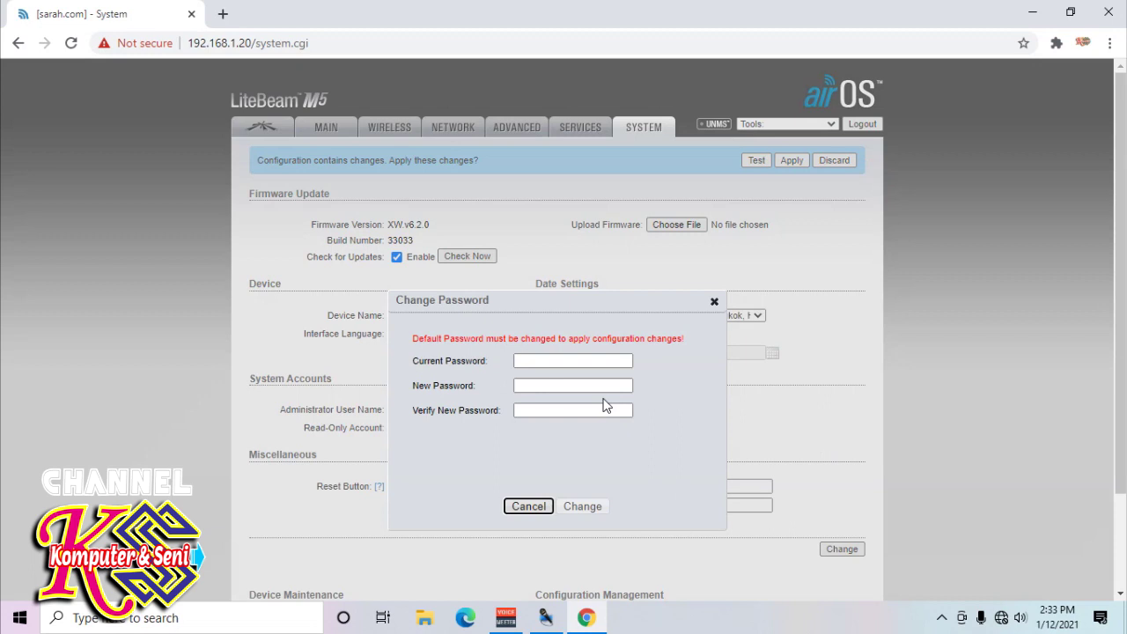
# - Fill in the current, new and confirmed passwords, then cancel the password change
pyautogui.click(556, 361)
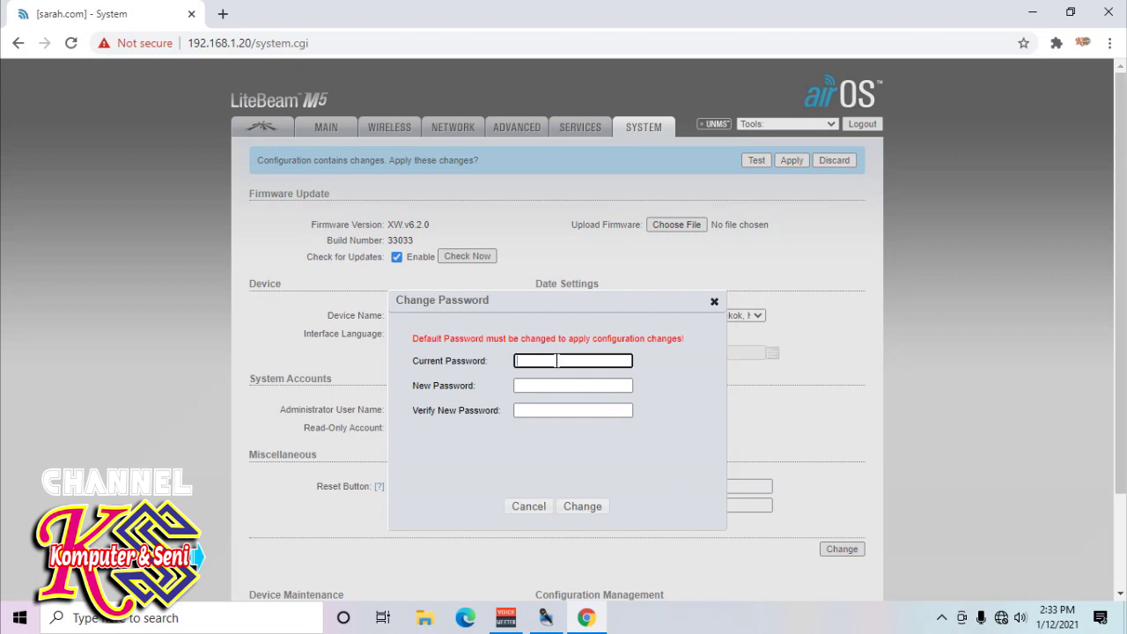
pyautogui.click(536, 386)
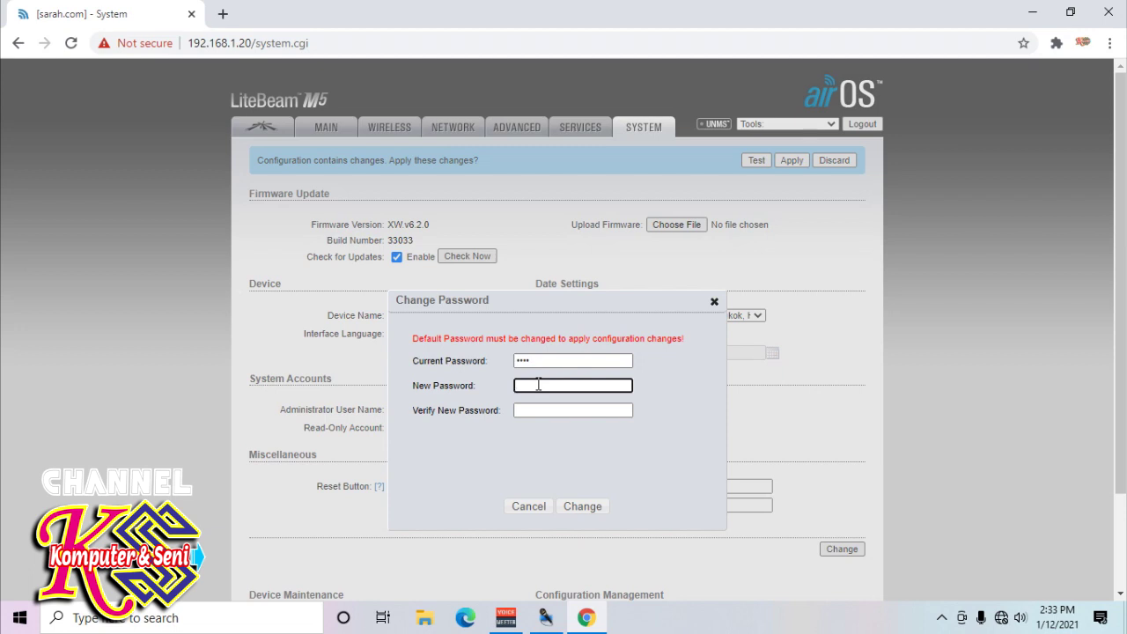
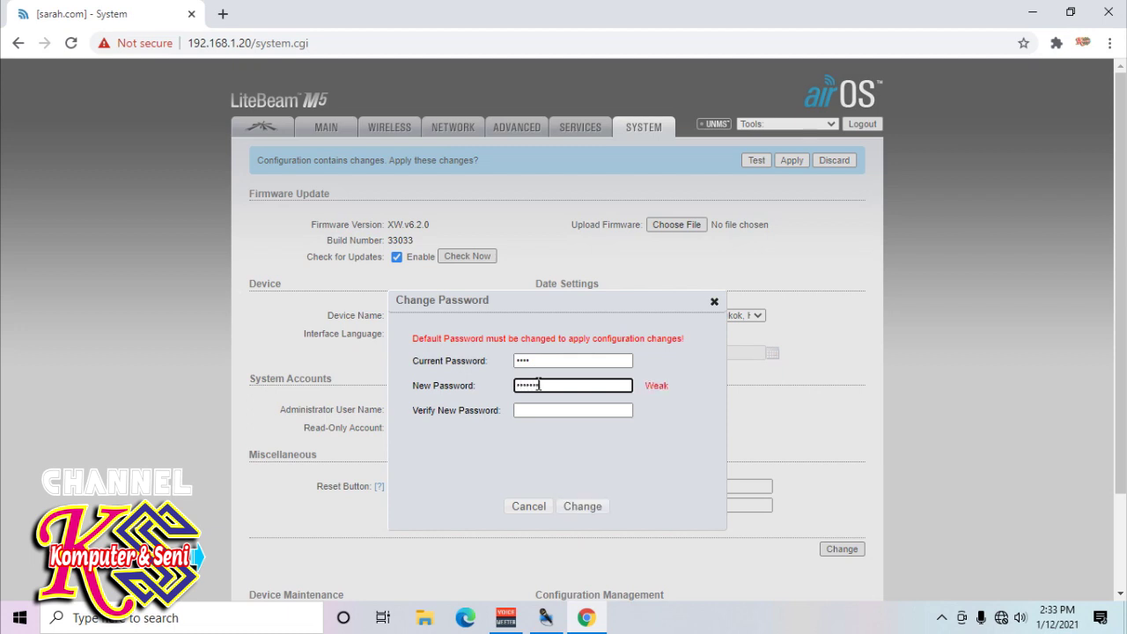
pyautogui.click(552, 410)
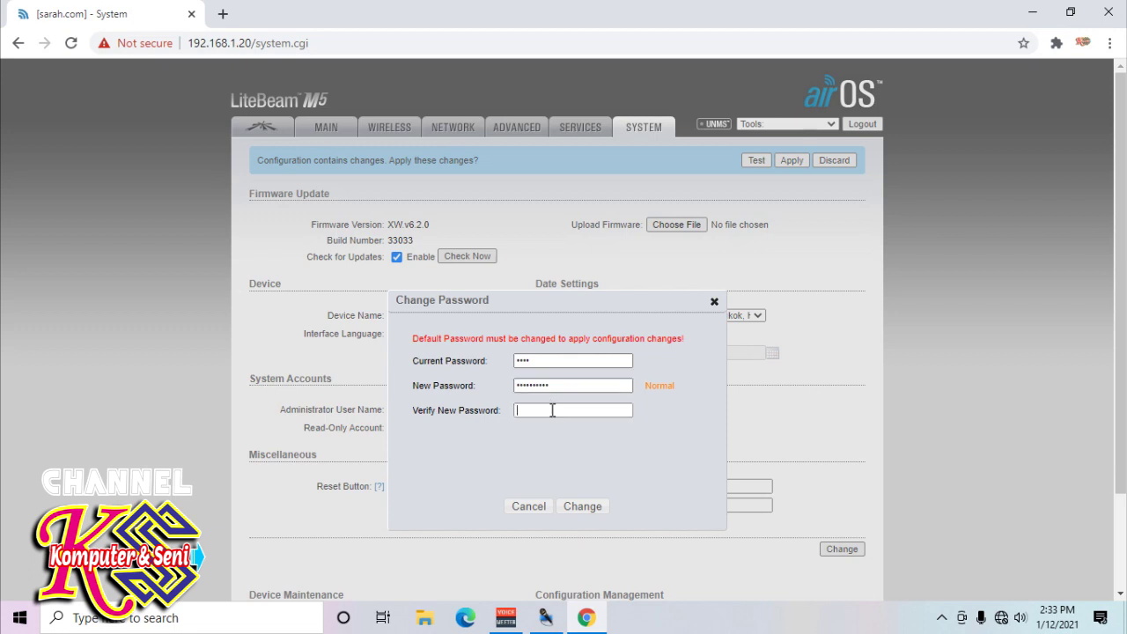
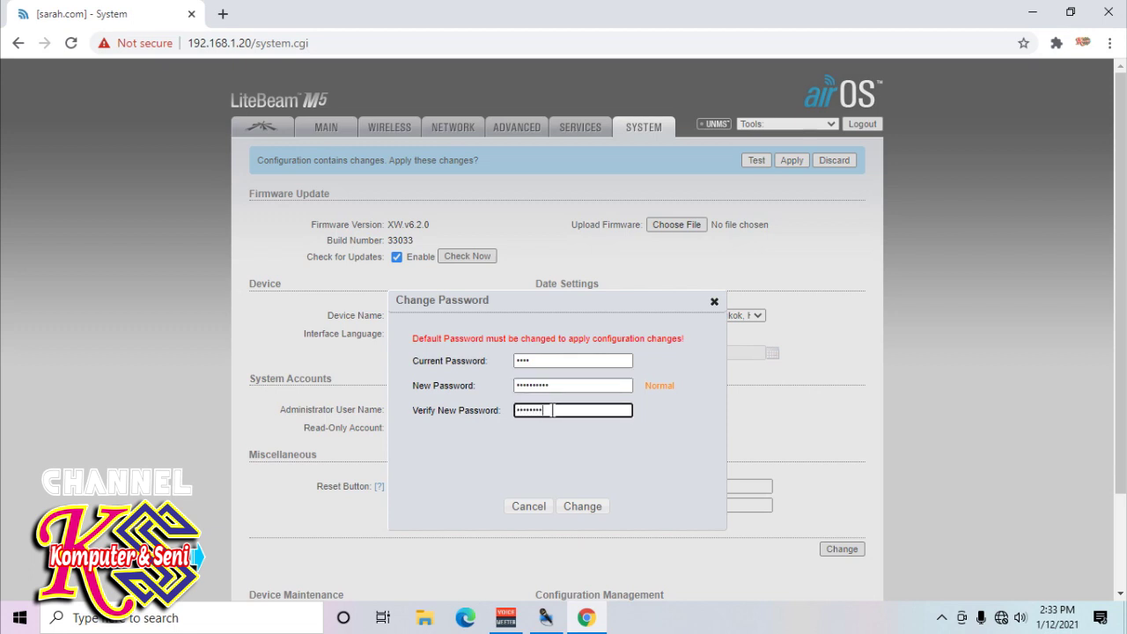
pyautogui.click(529, 508)
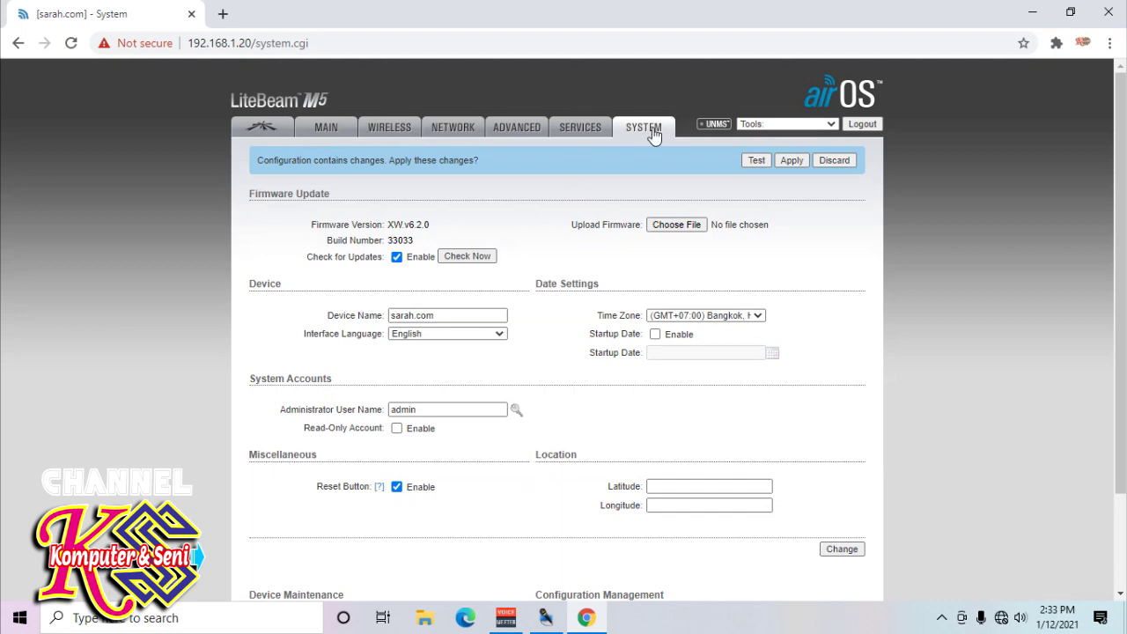
# - On the Services page, submit the current password plus the new password entered twice
pyautogui.click(588, 137)
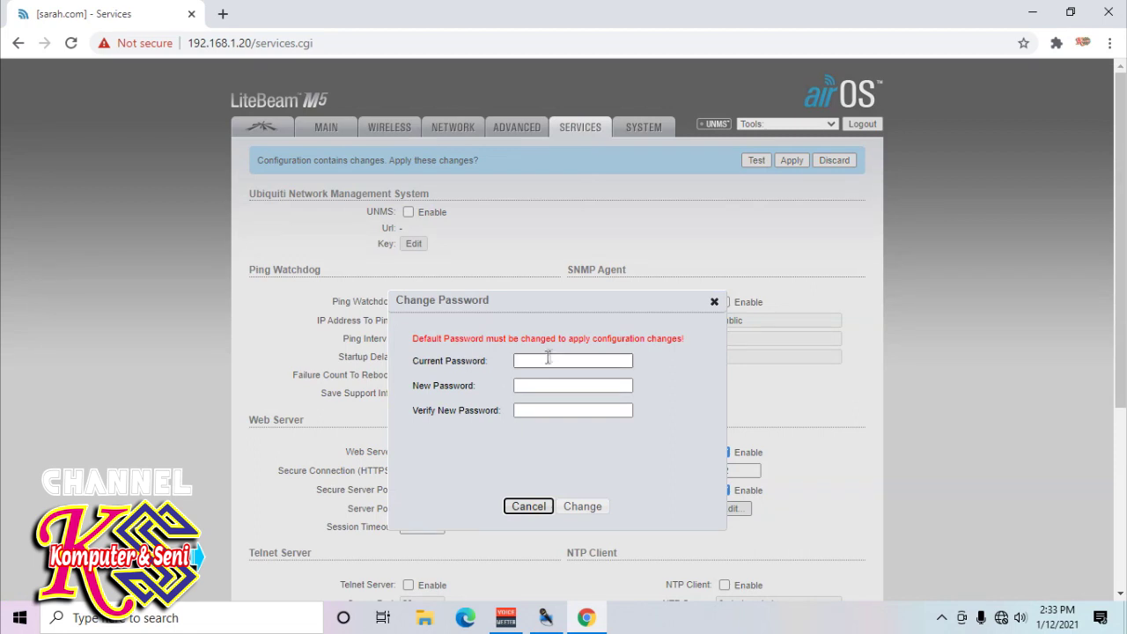
pyautogui.click(547, 363)
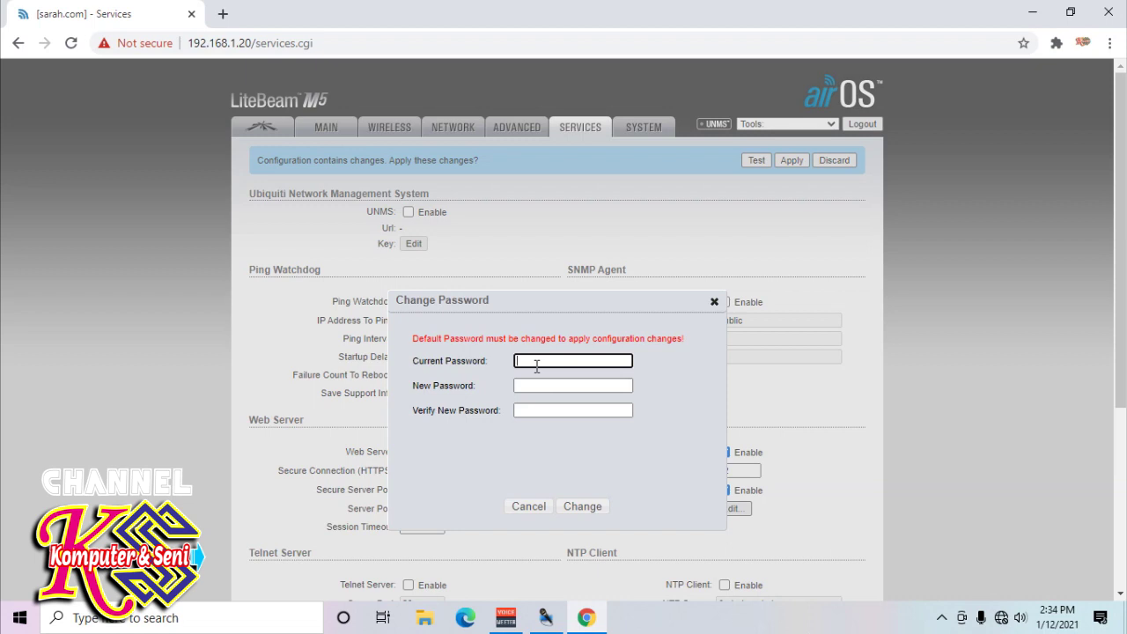
pyautogui.click(555, 387)
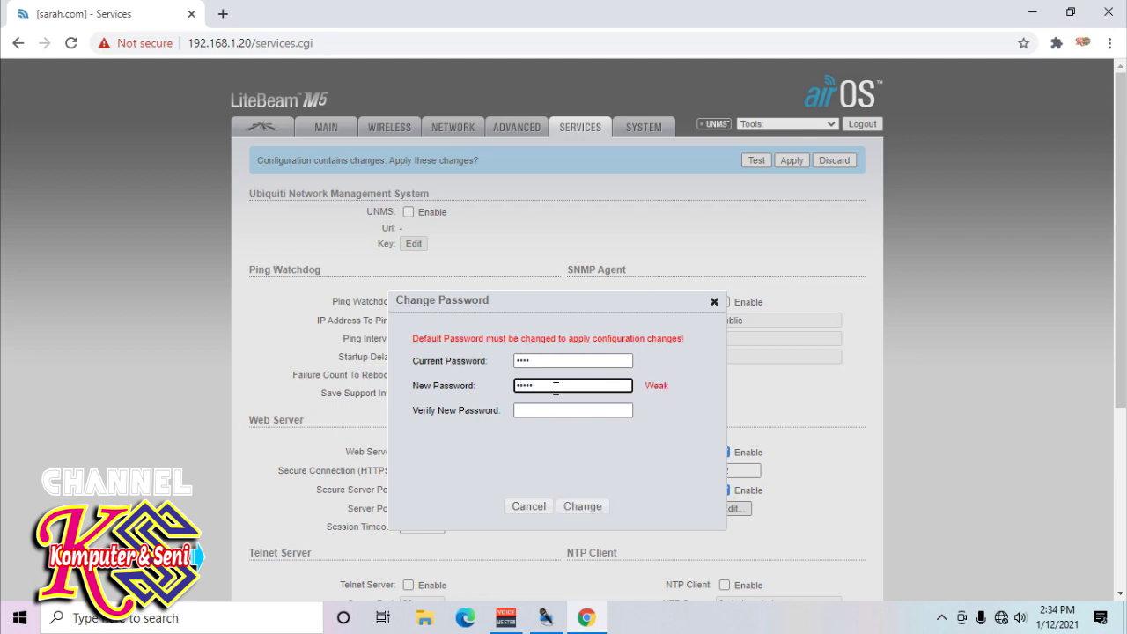
pyautogui.click(535, 409)
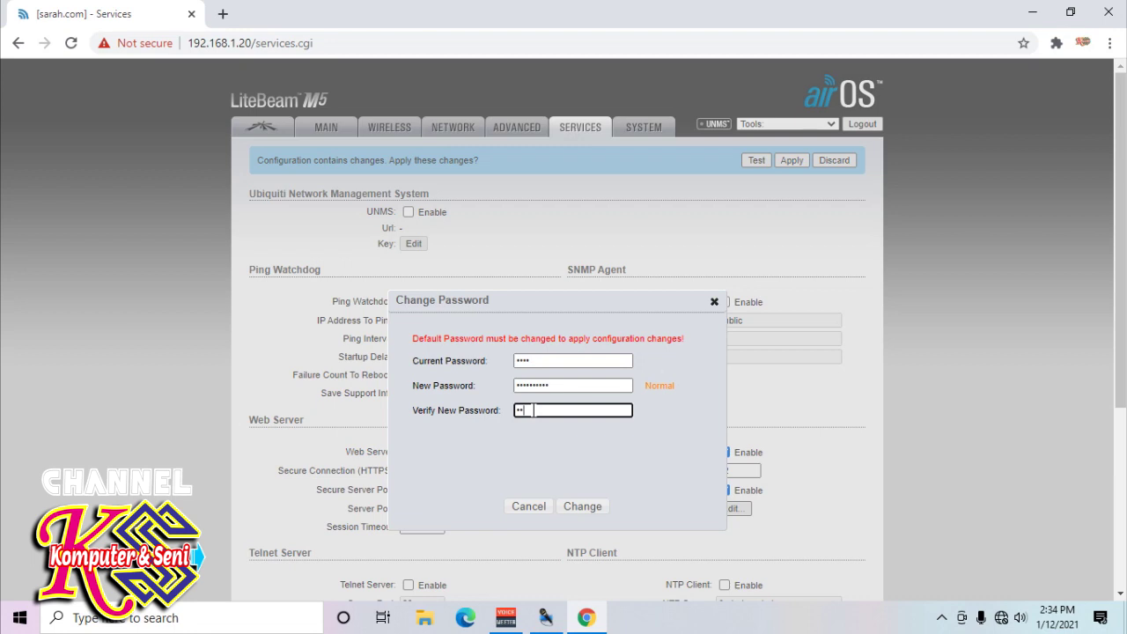
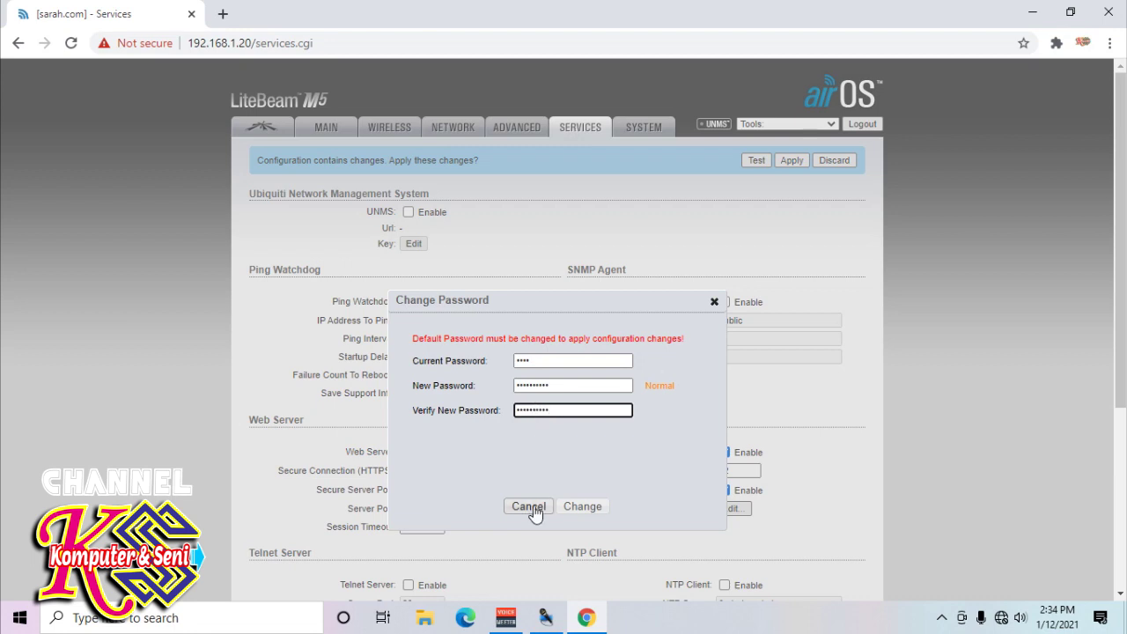
pyautogui.click(583, 507)
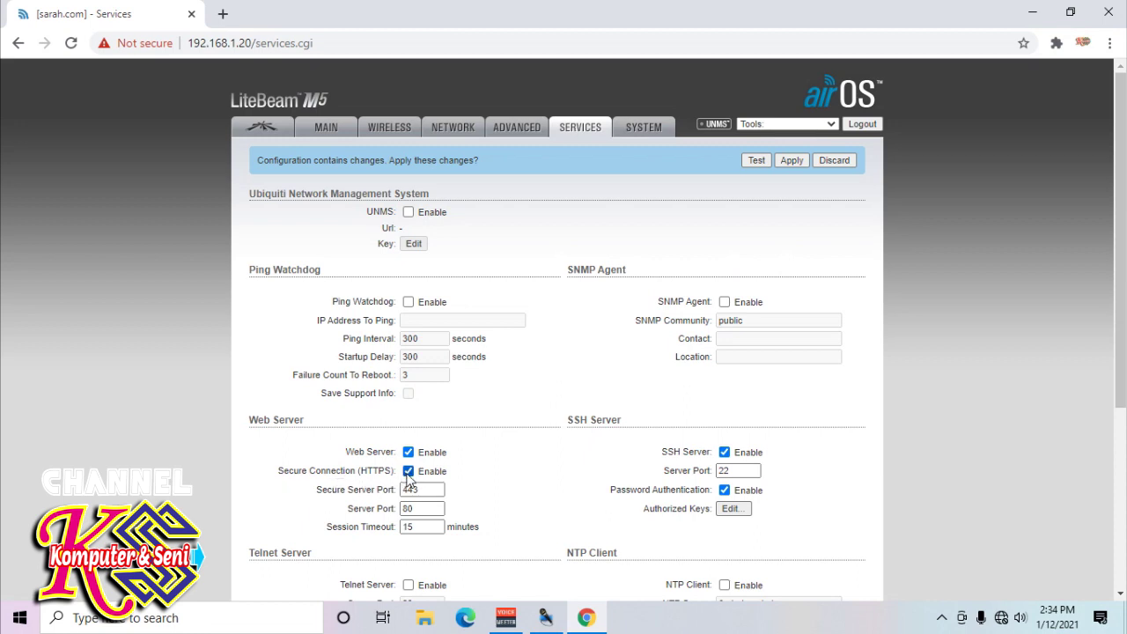
# - Disable Secure Connection (HTTPS) under Web Server and save the Services settings
pyautogui.click(407, 475)
pyautogui.scroll(-3, 563, 352)
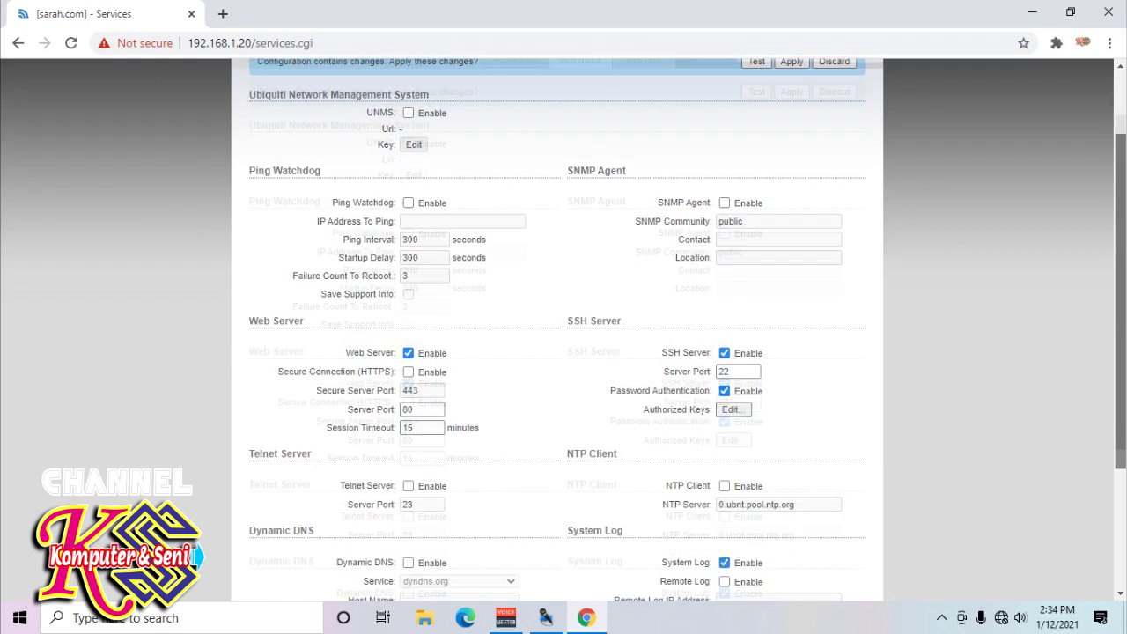
pyautogui.click(838, 556)
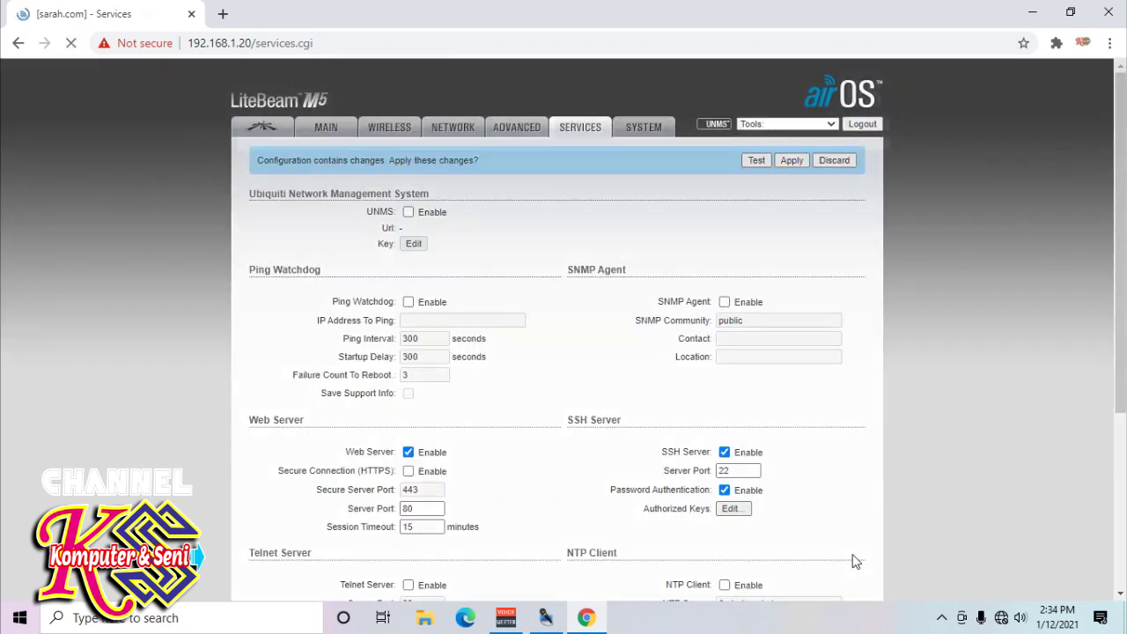
# - Set the Advanced link distance to 1.5 miles (2.4 km) and save it
pyautogui.click(507, 132)
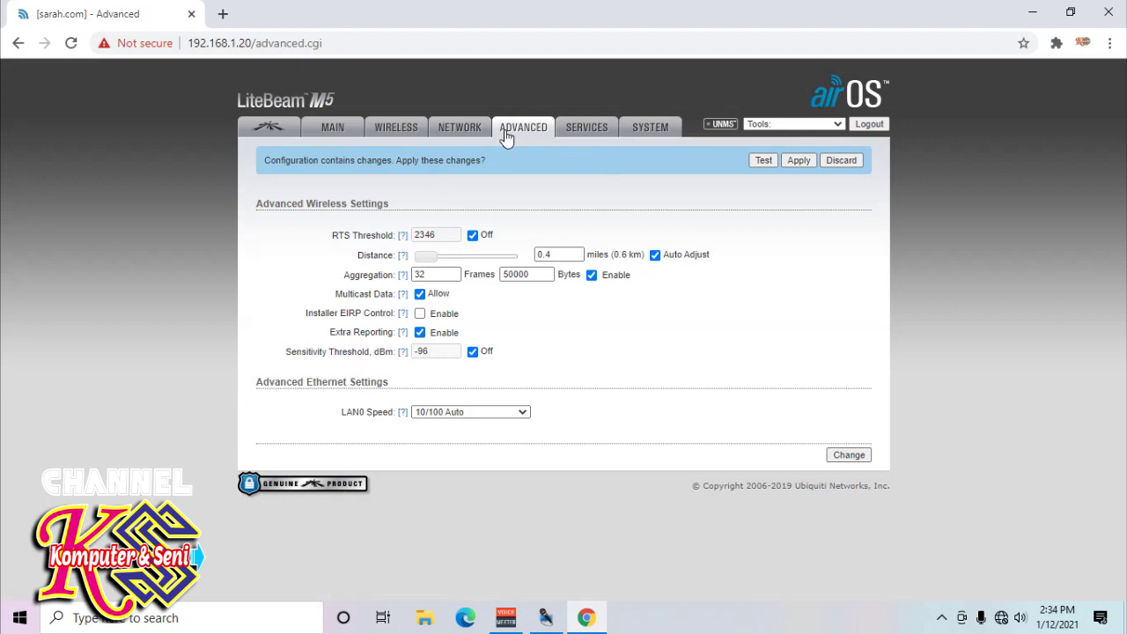
pyautogui.click(504, 274)
pyautogui.moveTo(427, 255); pyautogui.dragTo(441, 262)
pyautogui.click(850, 456)
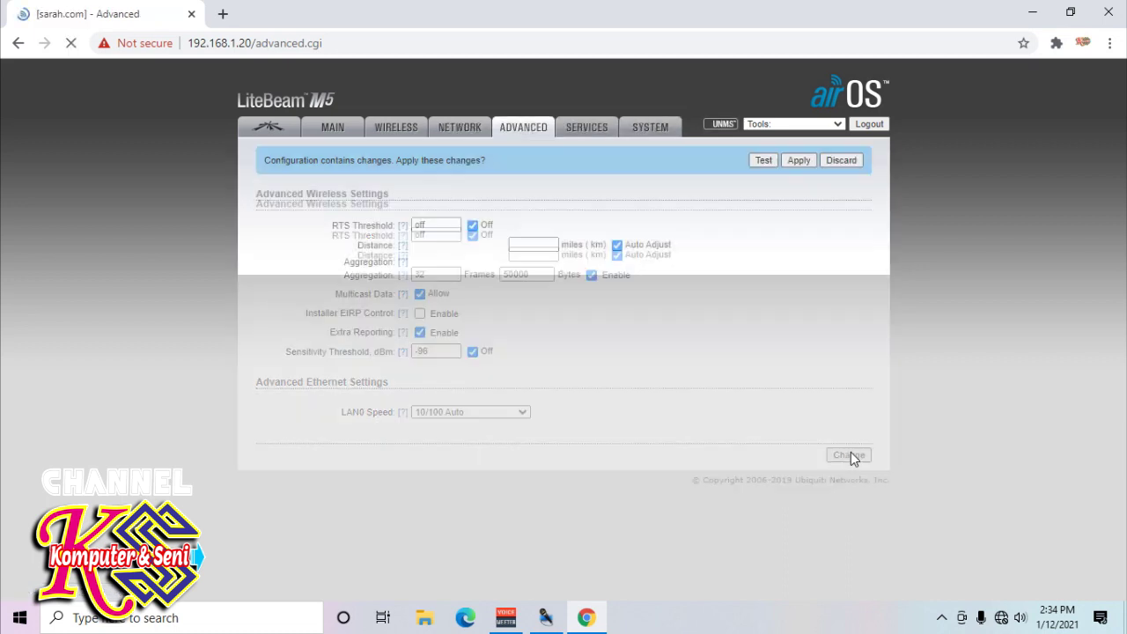
# - On the Network page, check the Network Mode list and leave it on Bridge
pyautogui.click(467, 129)
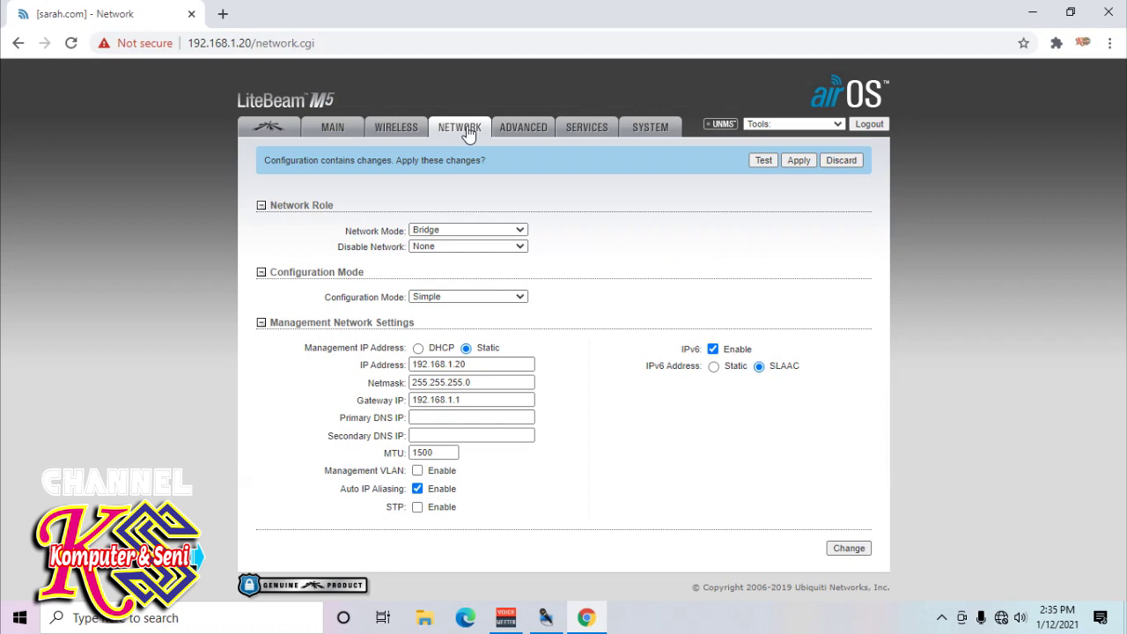
pyautogui.click(466, 232)
pyautogui.click(467, 231)
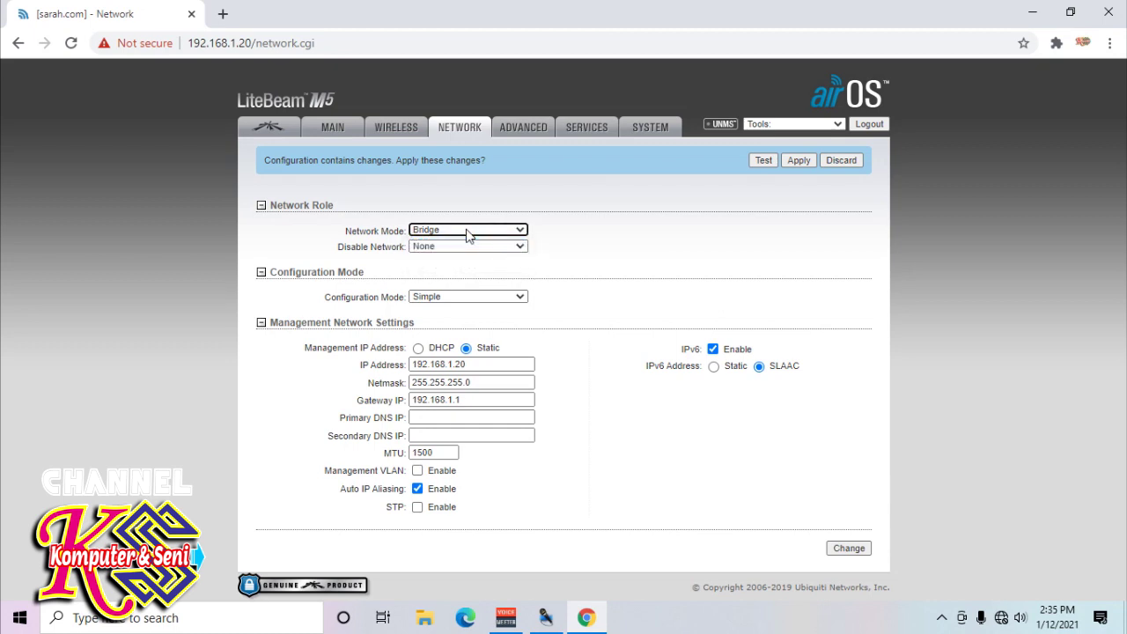
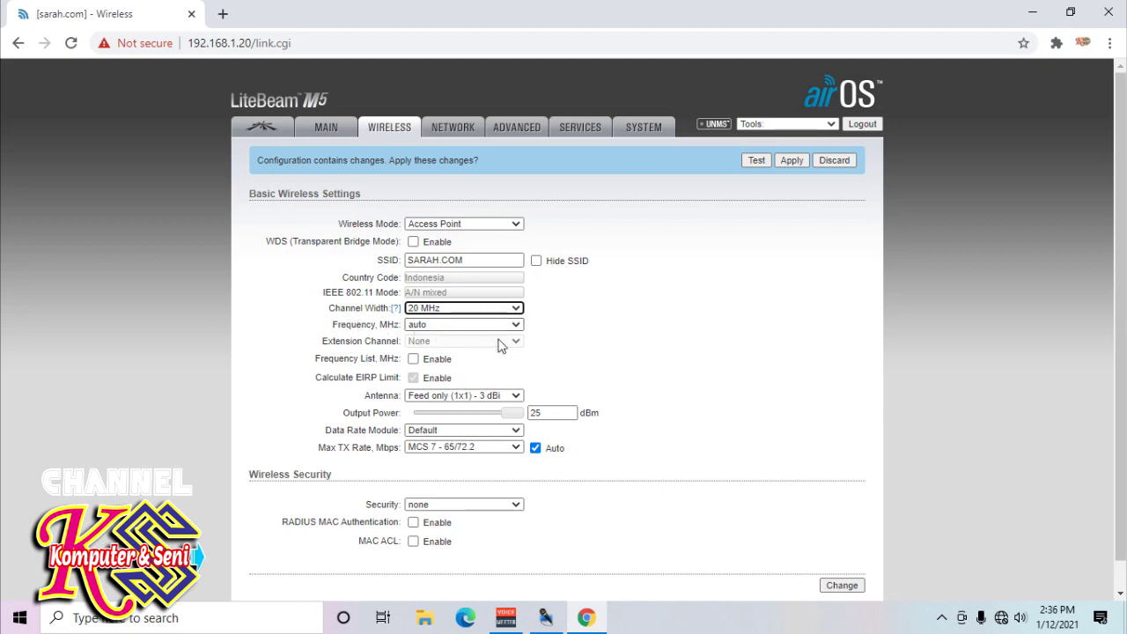
# - Enable a custom frequency list with every channel from 5745 to 5805 MHz selected
pyautogui.click(486, 328)
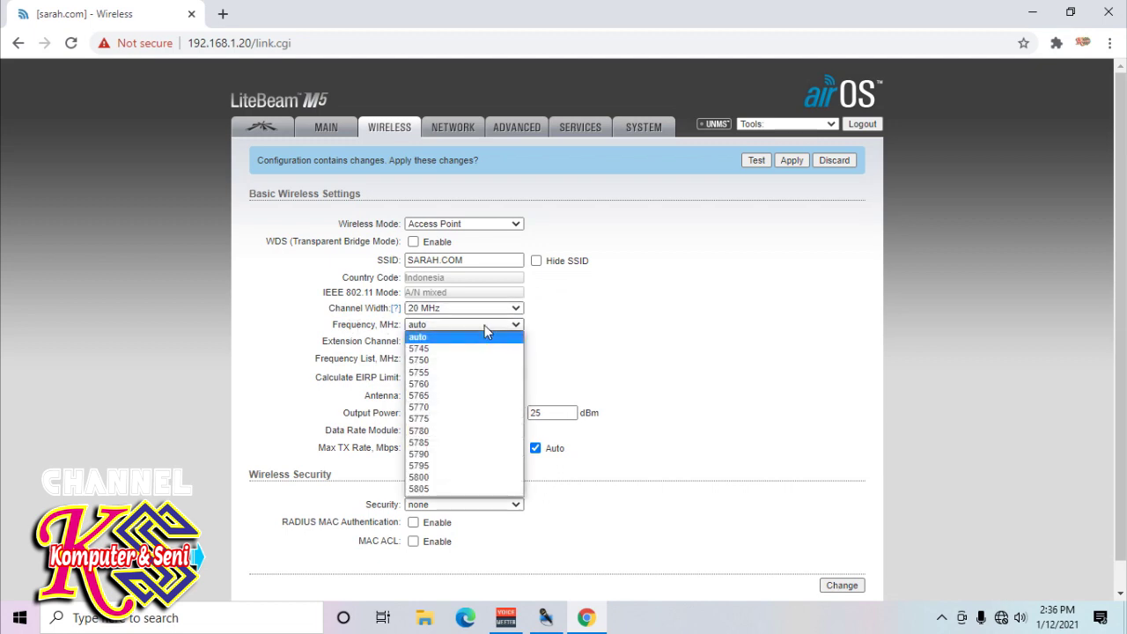
pyautogui.click(485, 326)
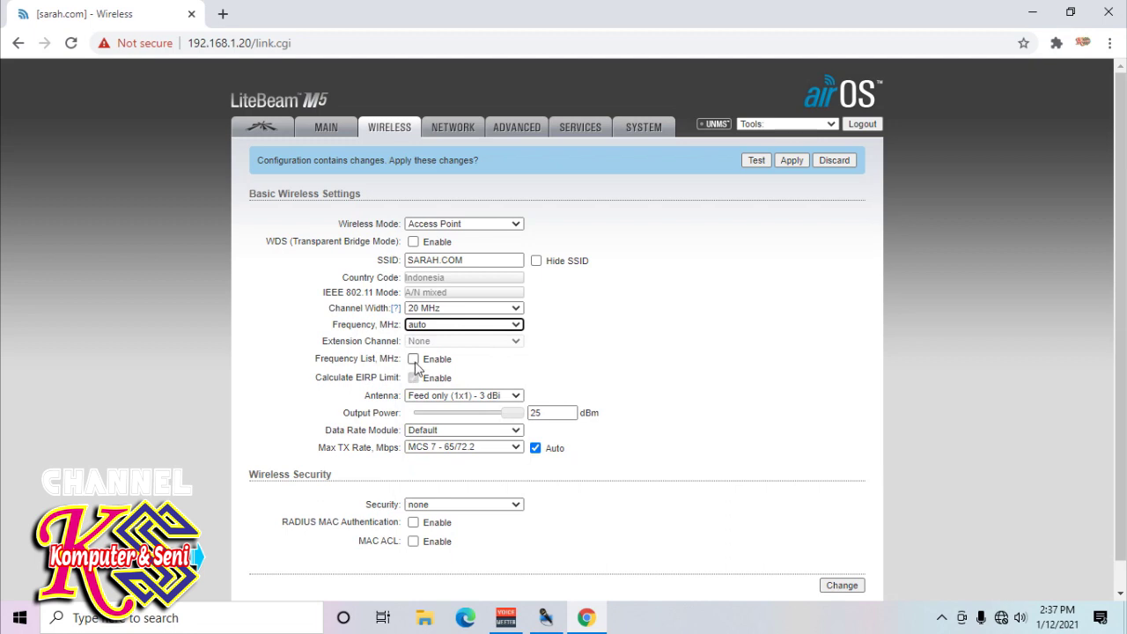
pyautogui.click(414, 360)
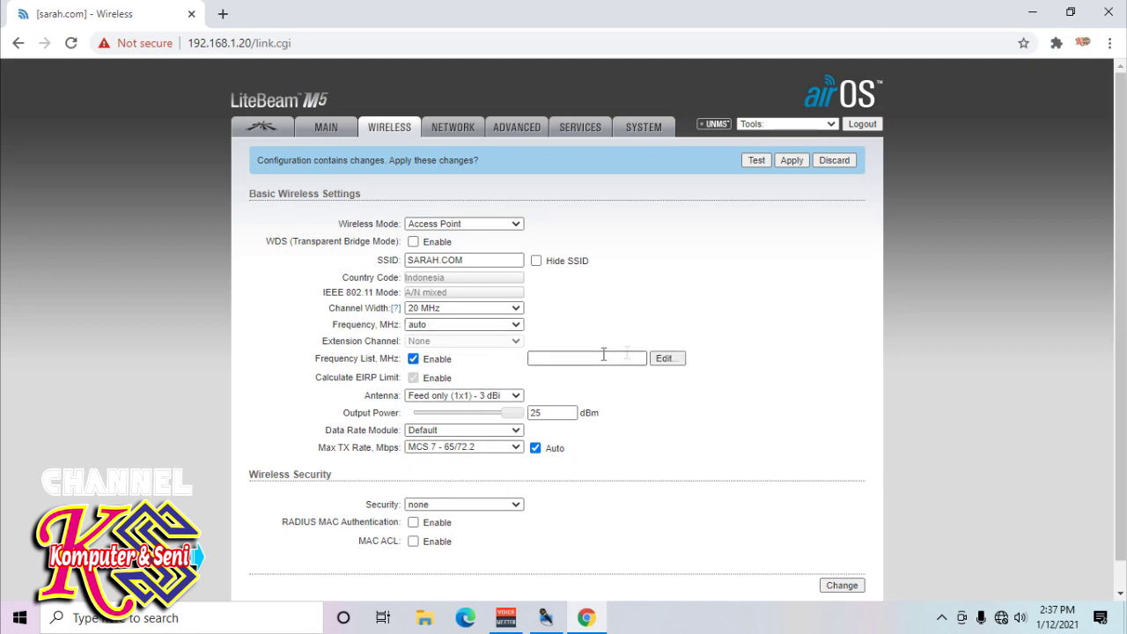
pyautogui.click(678, 361)
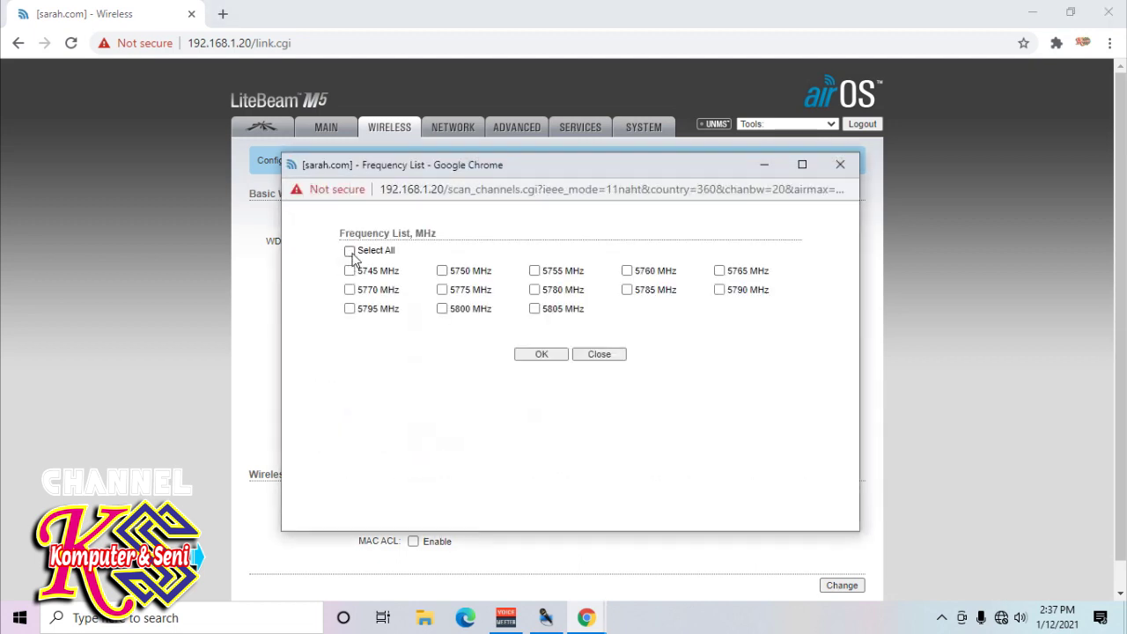
pyautogui.click(349, 252)
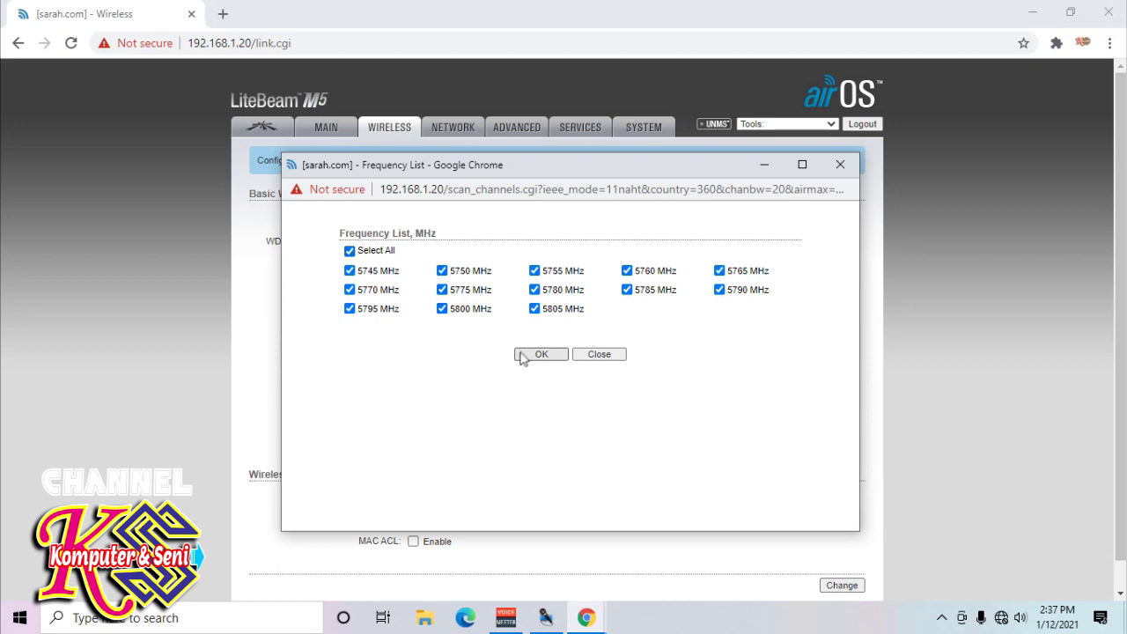
pyautogui.click(525, 354)
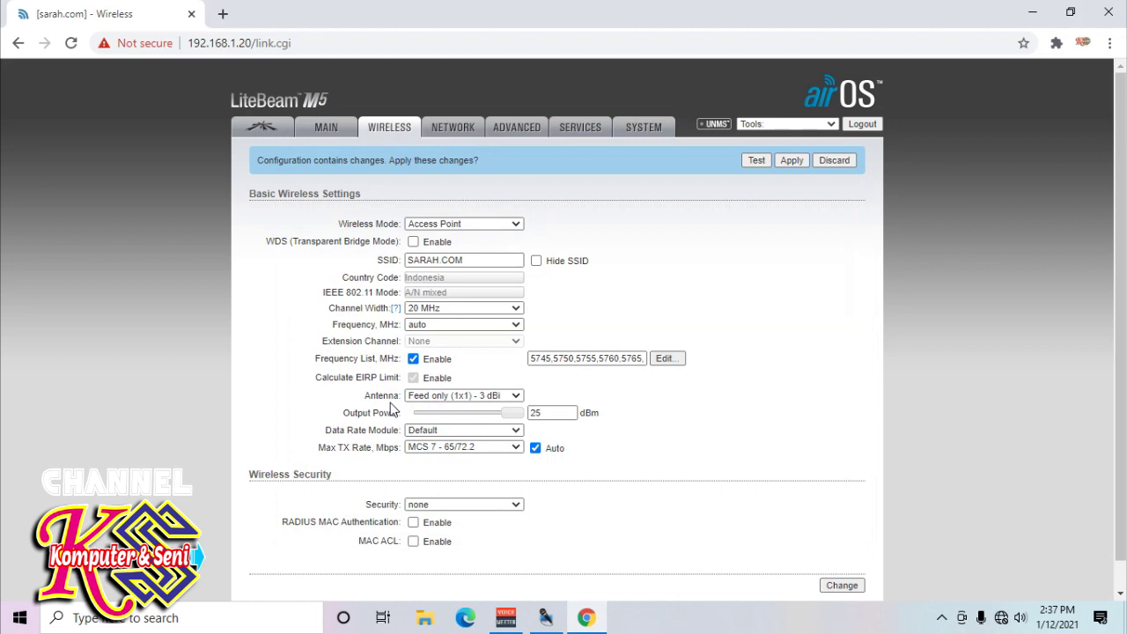
# - Choose the 11x14 (1x1) - 23 dBi antenna and the Alternative data rate module
pyautogui.click(517, 397)
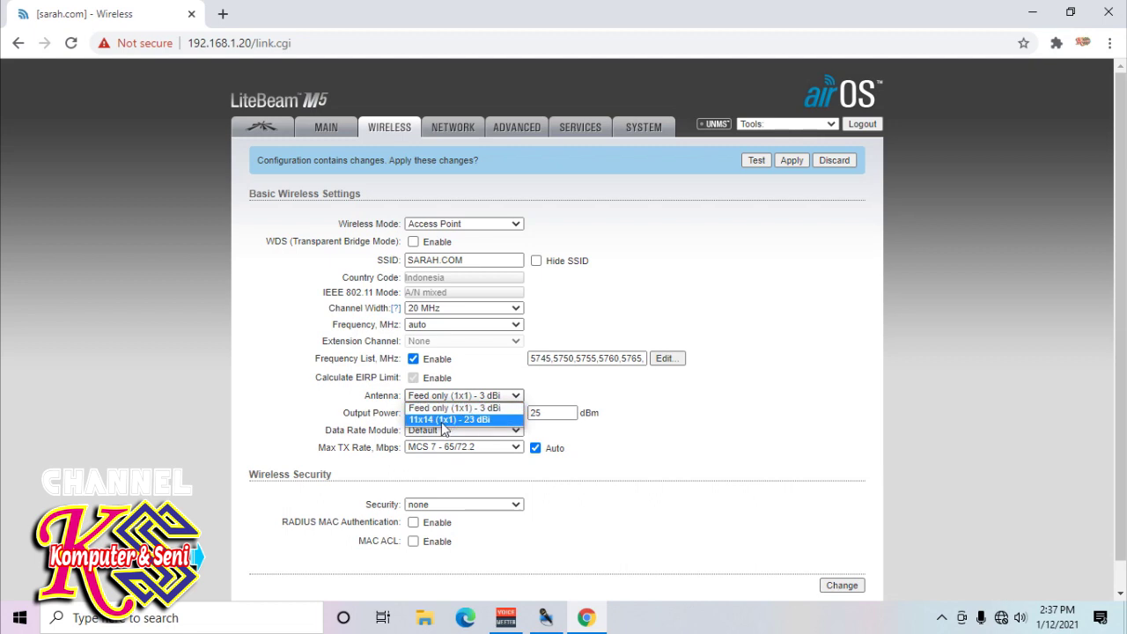
pyautogui.click(441, 422)
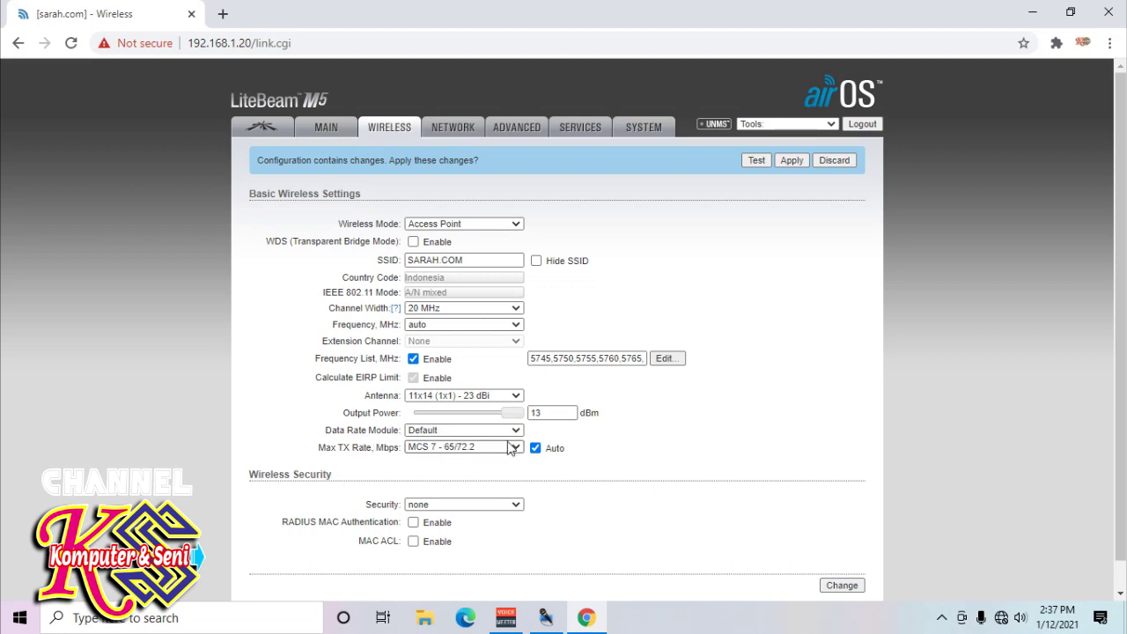
pyautogui.click(515, 430)
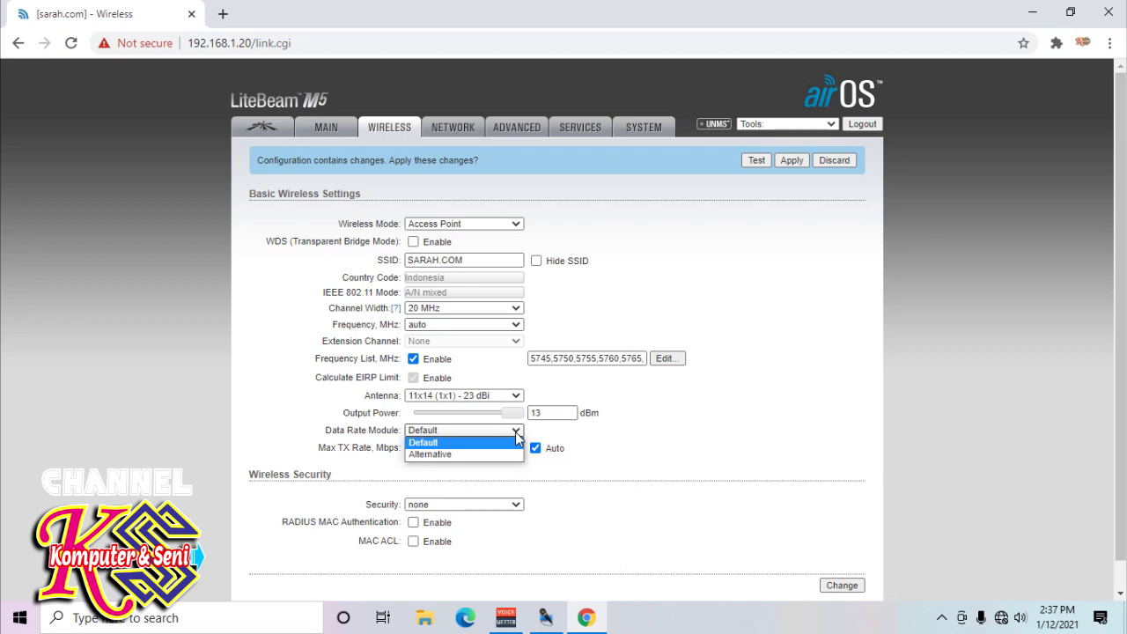
pyautogui.click(494, 438)
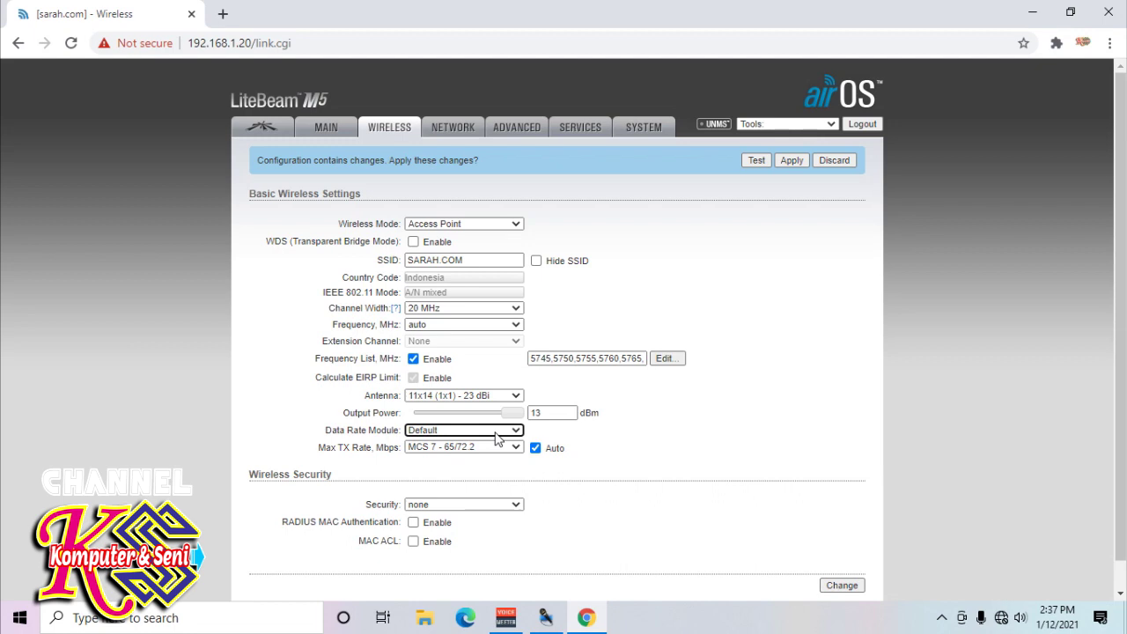
pyautogui.click(496, 431)
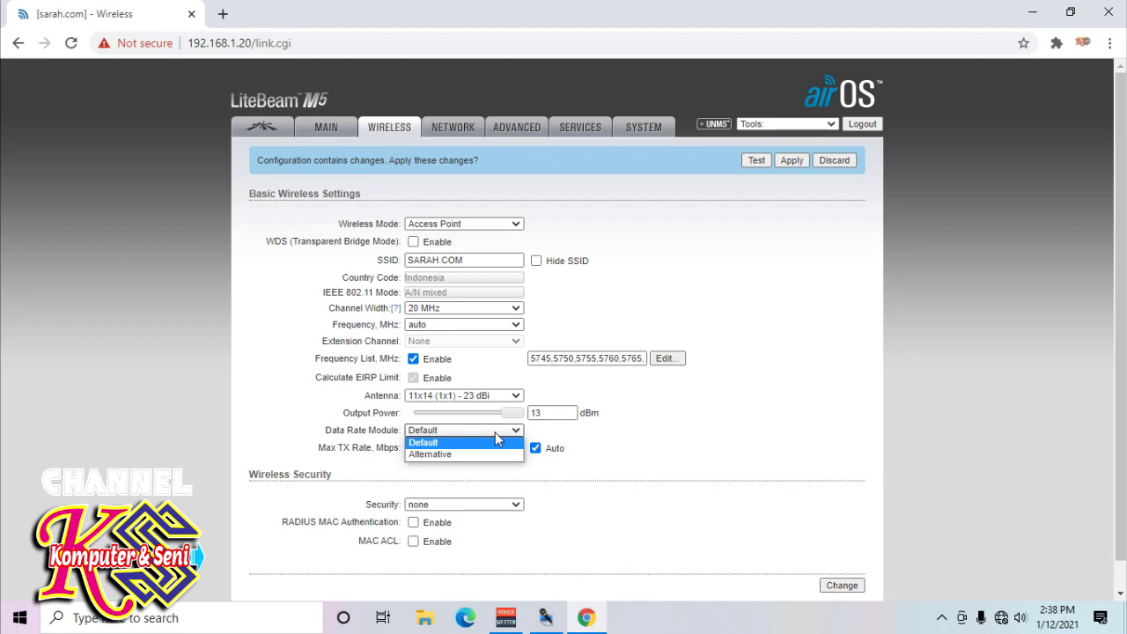
pyautogui.click(438, 455)
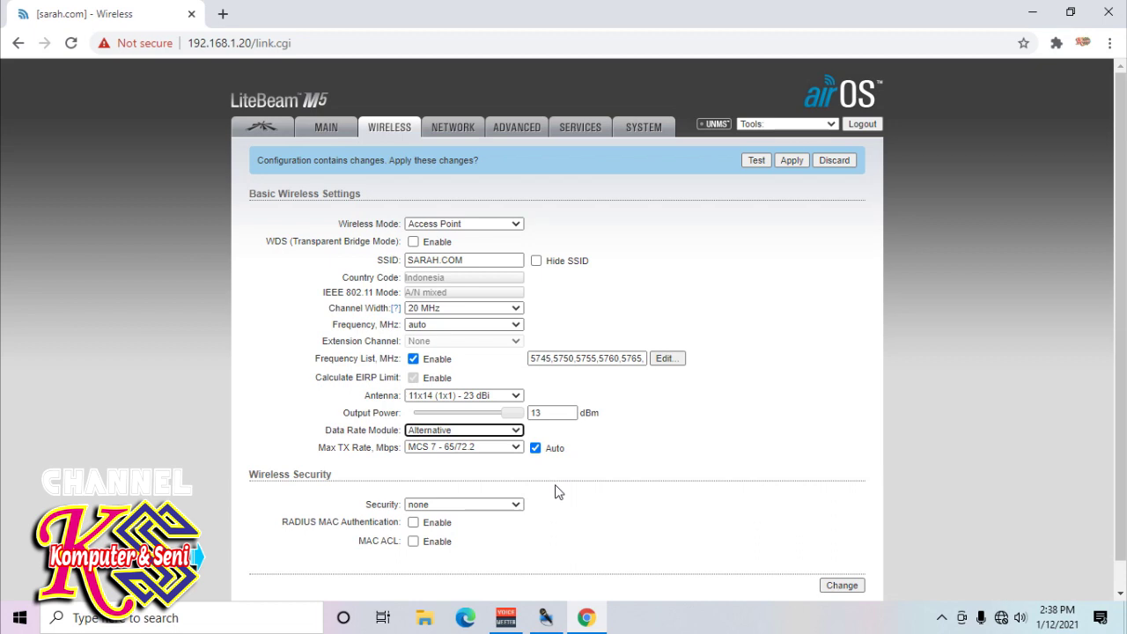
pyautogui.click(495, 506)
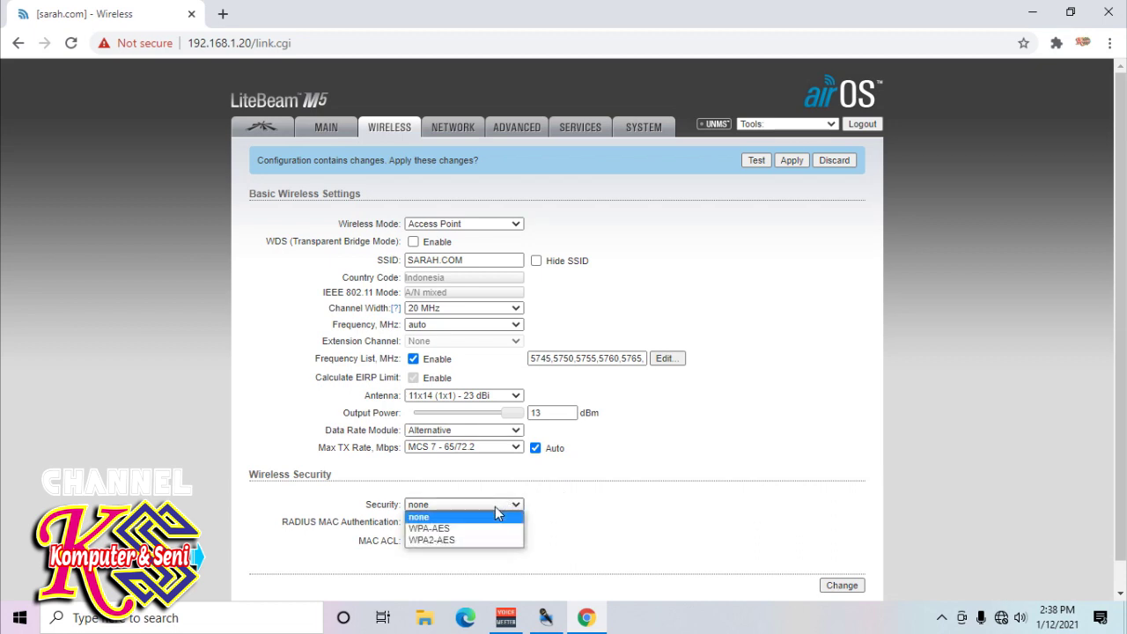
# - Set security to WPA2-AES with a preshared key, verify the key, and submit the wireless changes
pyautogui.click(437, 540)
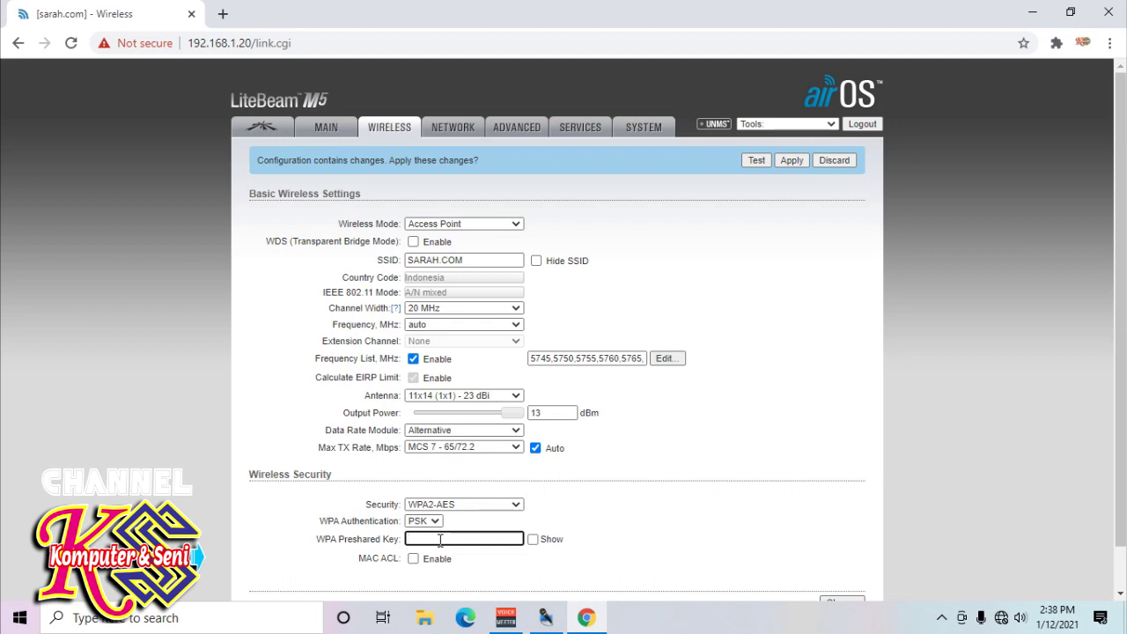
pyautogui.write('••••••••••')
pyautogui.click(540, 542)
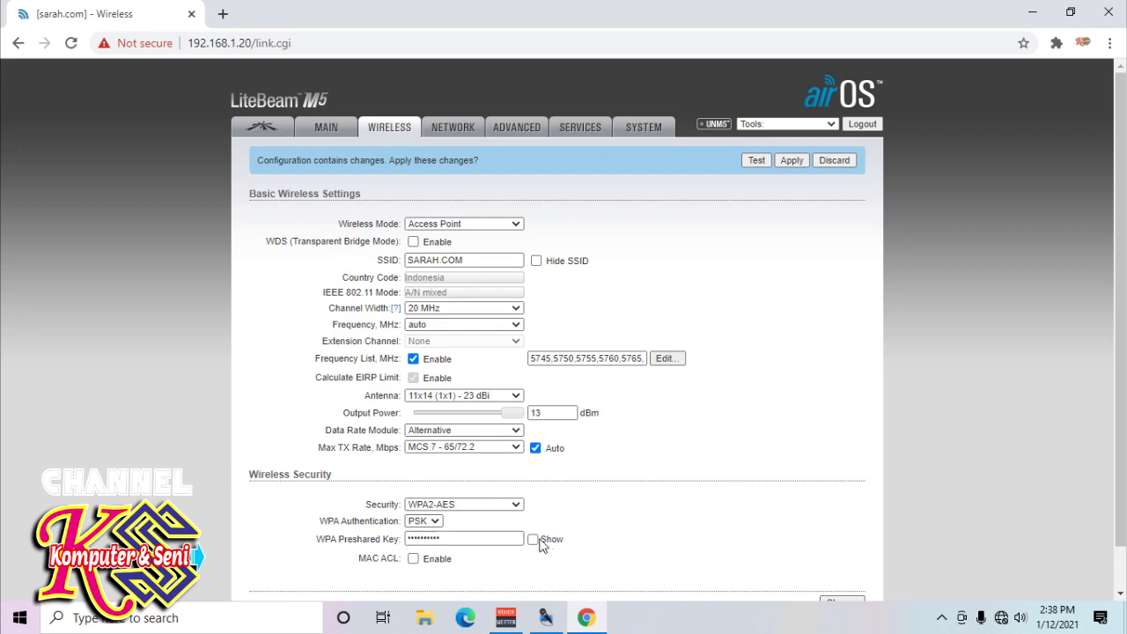
pyautogui.click(533, 540)
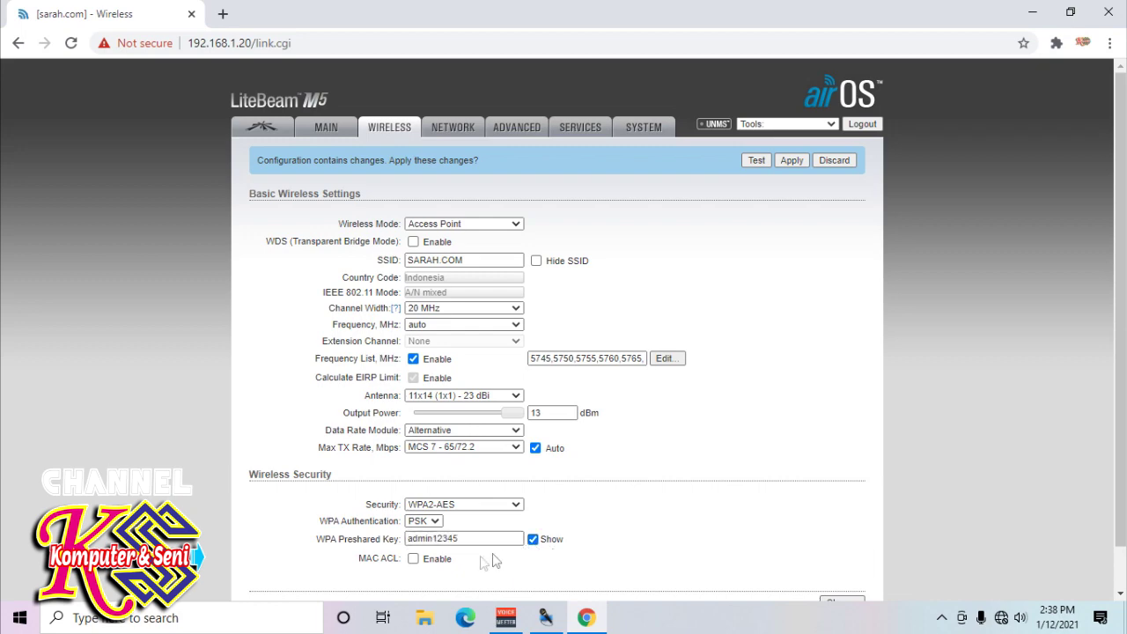
pyautogui.scroll(-1, 1120, 431)
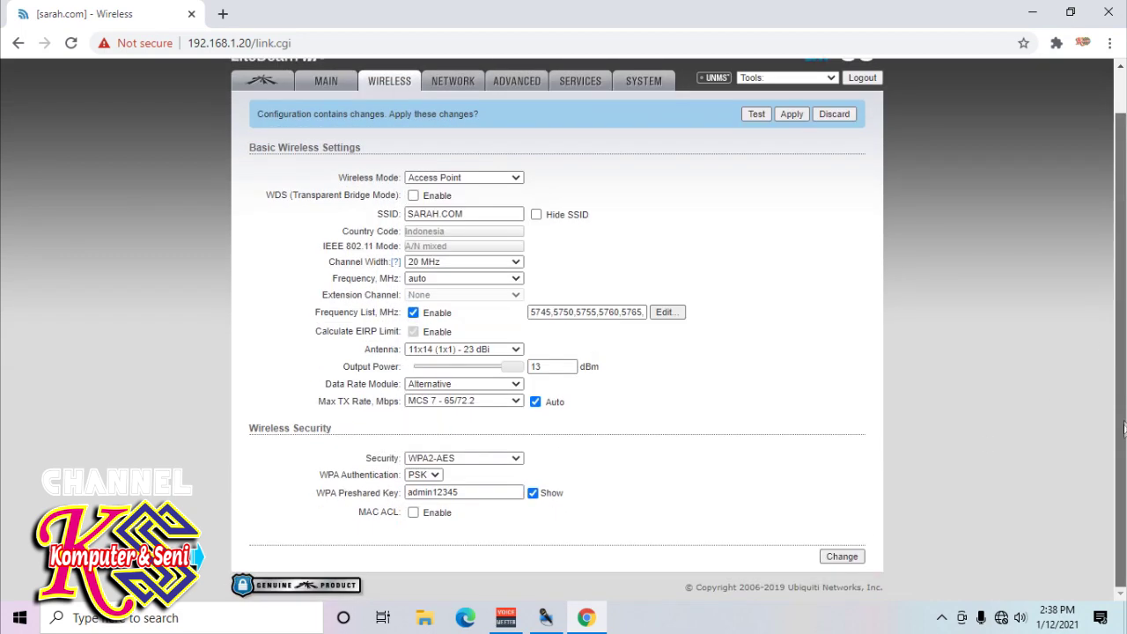
pyautogui.click(841, 556)
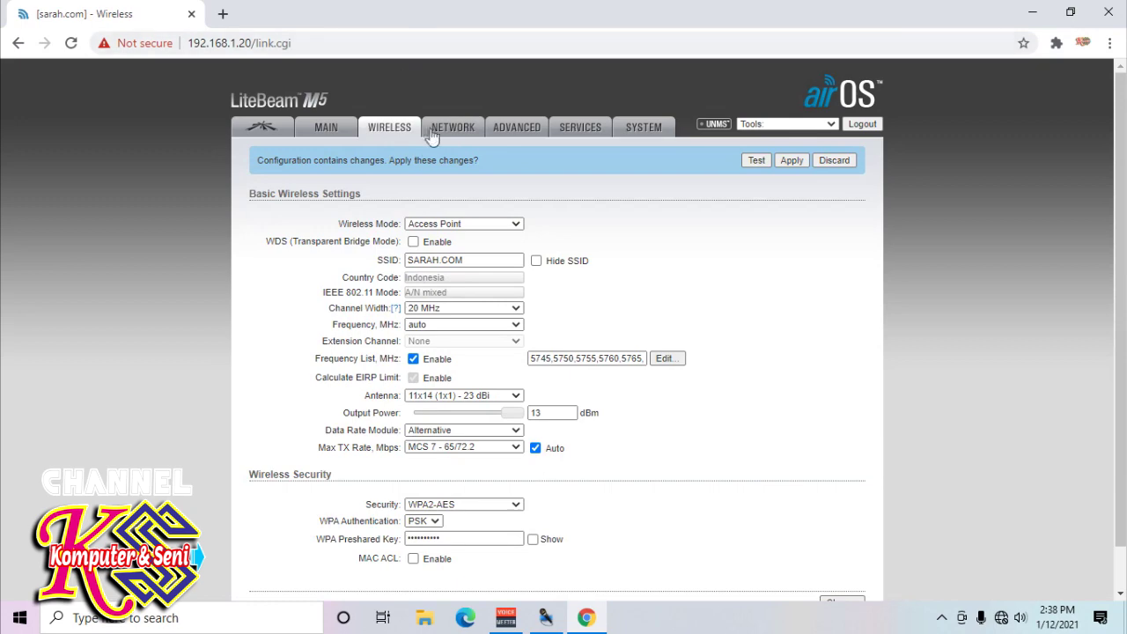
# - Apply the pending configuration so the LiteBeam restarts at 20.20.20.10
pyautogui.click(330, 131)
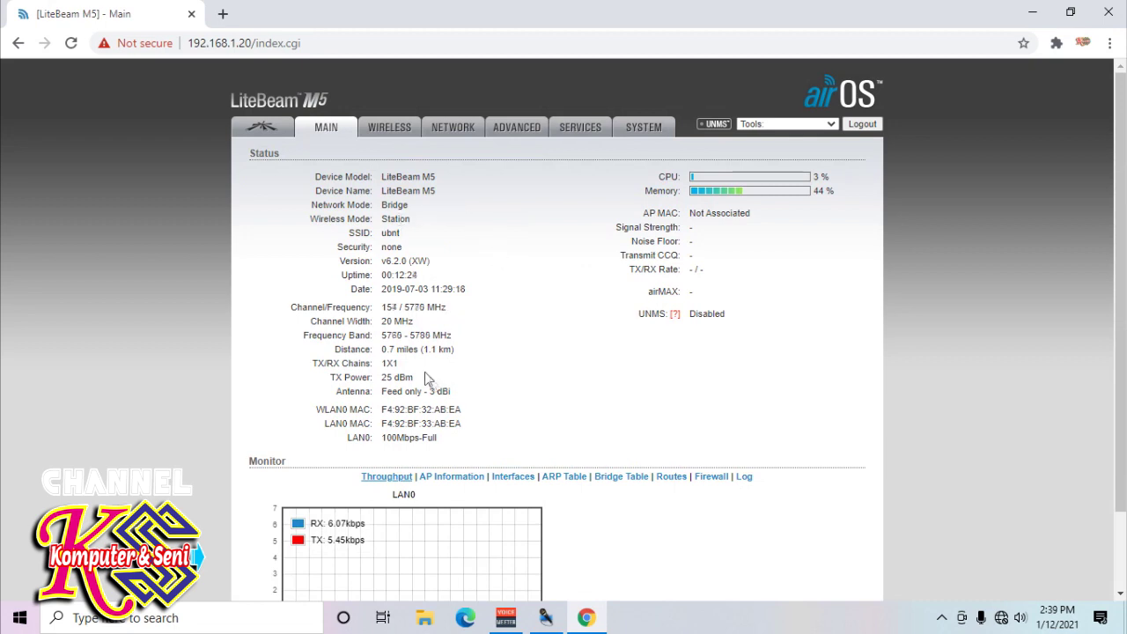
pyautogui.click(263, 129)
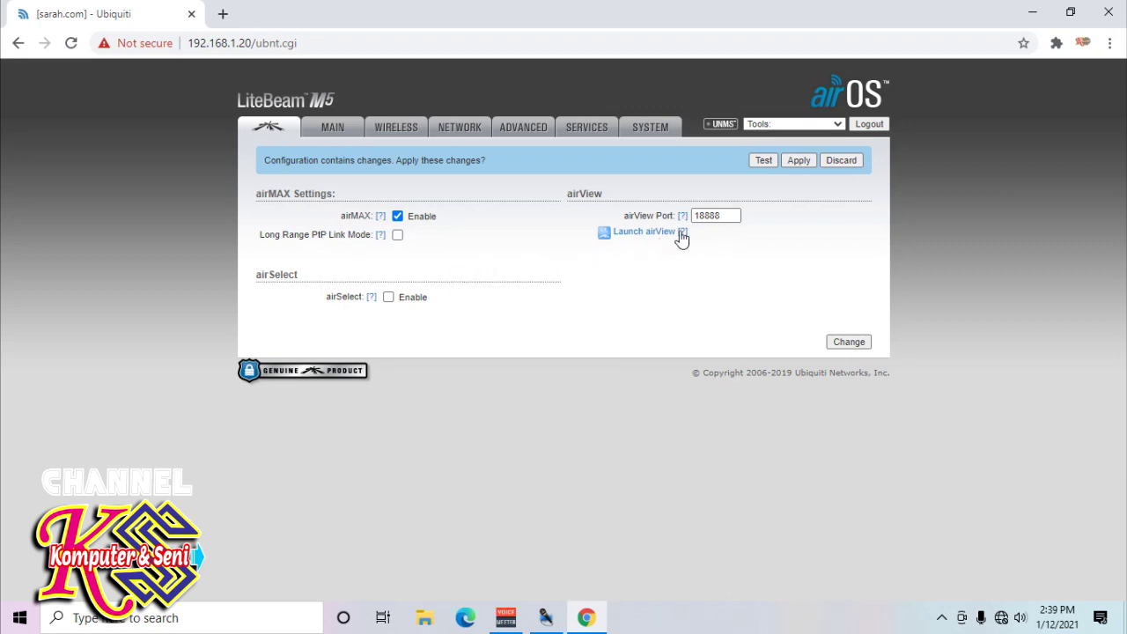
pyautogui.click(796, 160)
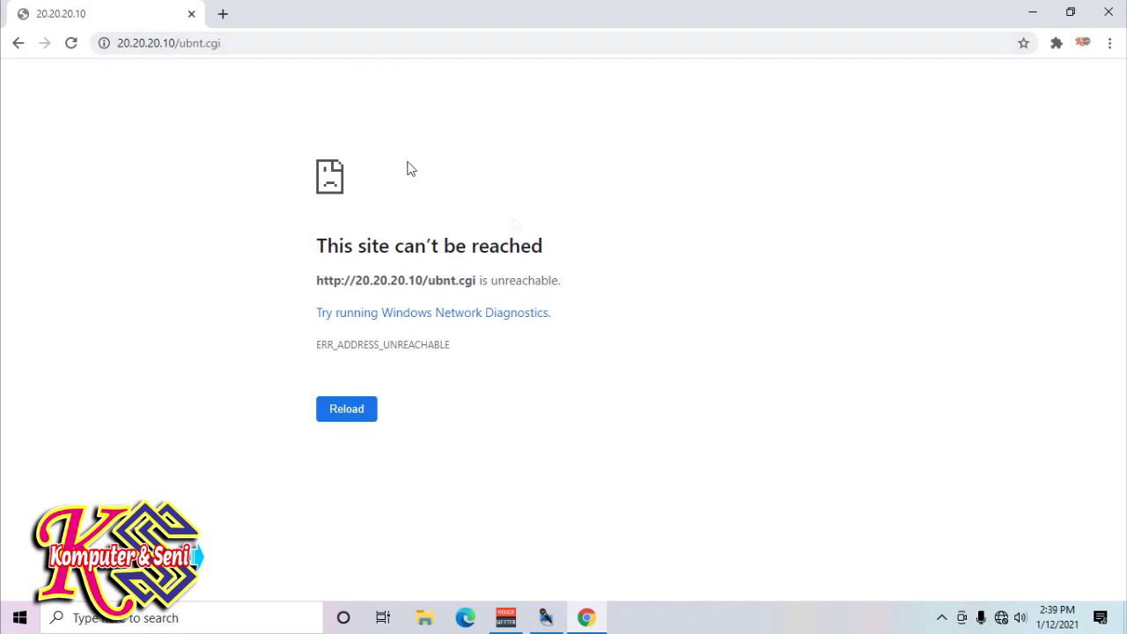
# - Open the IPv4 properties of the Ethernet 2 adapter in Network Connections
pyautogui.click(1005, 617)
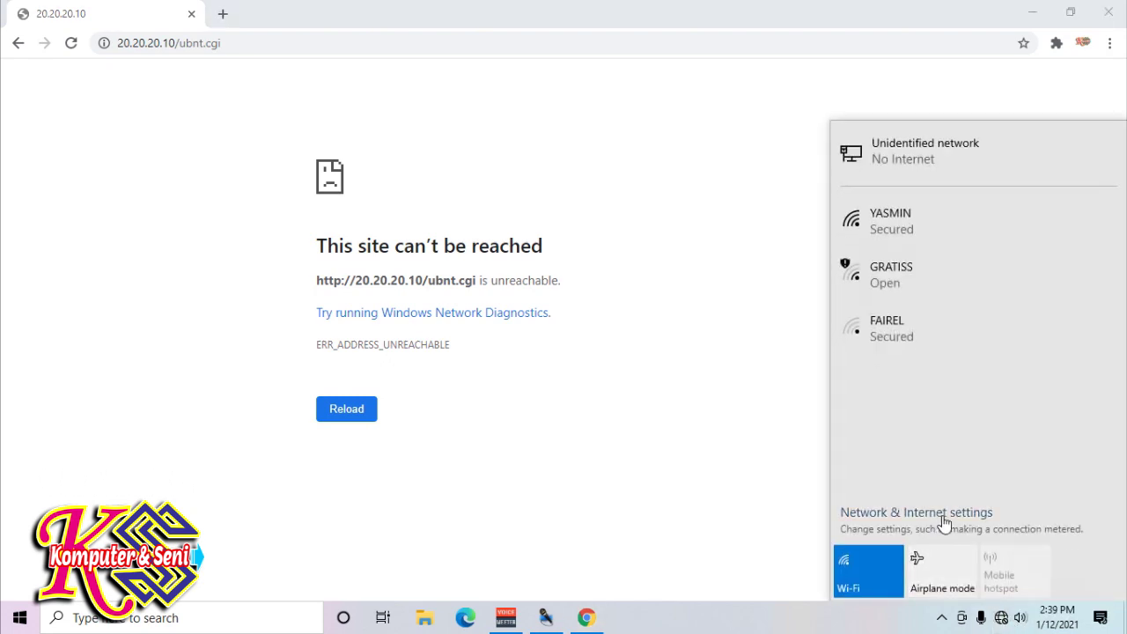
pyautogui.click(944, 520)
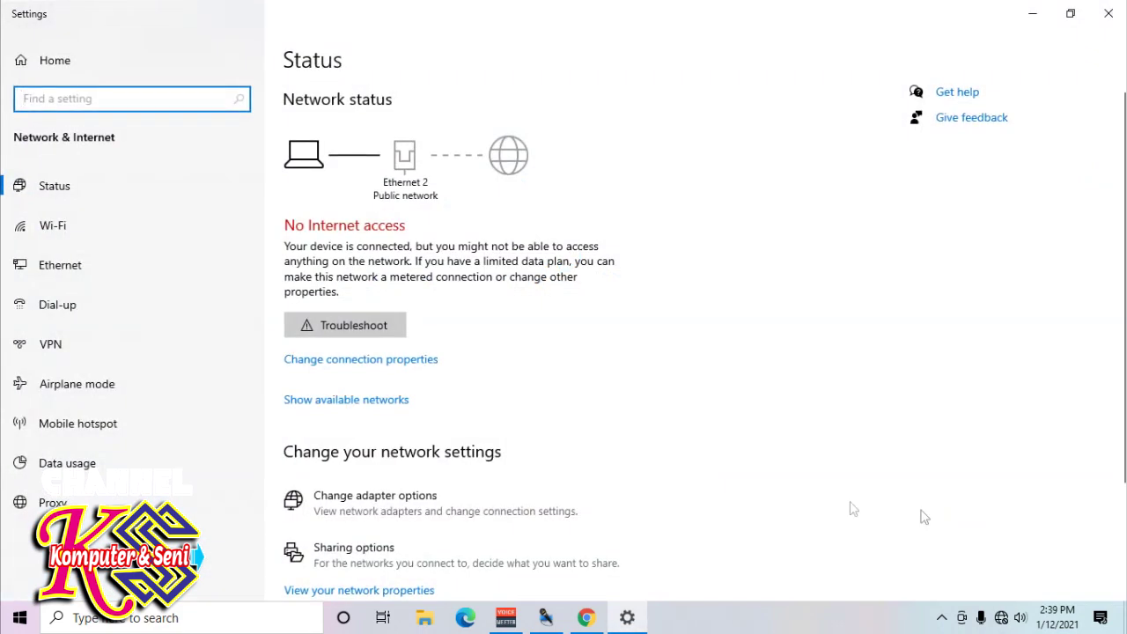
pyautogui.click(383, 502)
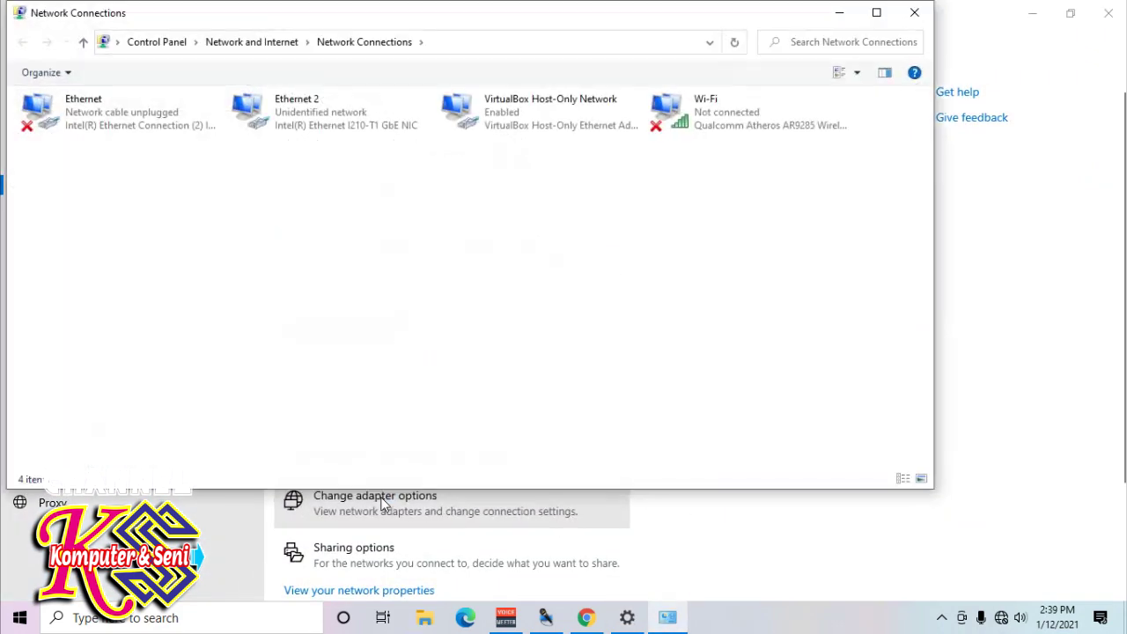
pyautogui.doubleClick(302, 110)
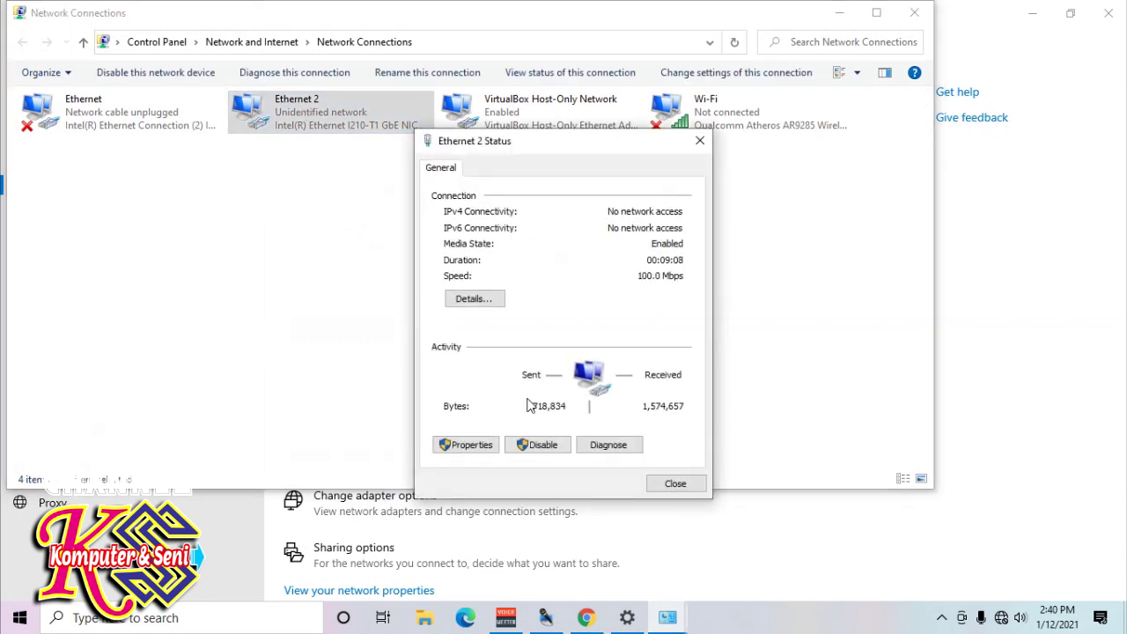
pyautogui.click(458, 446)
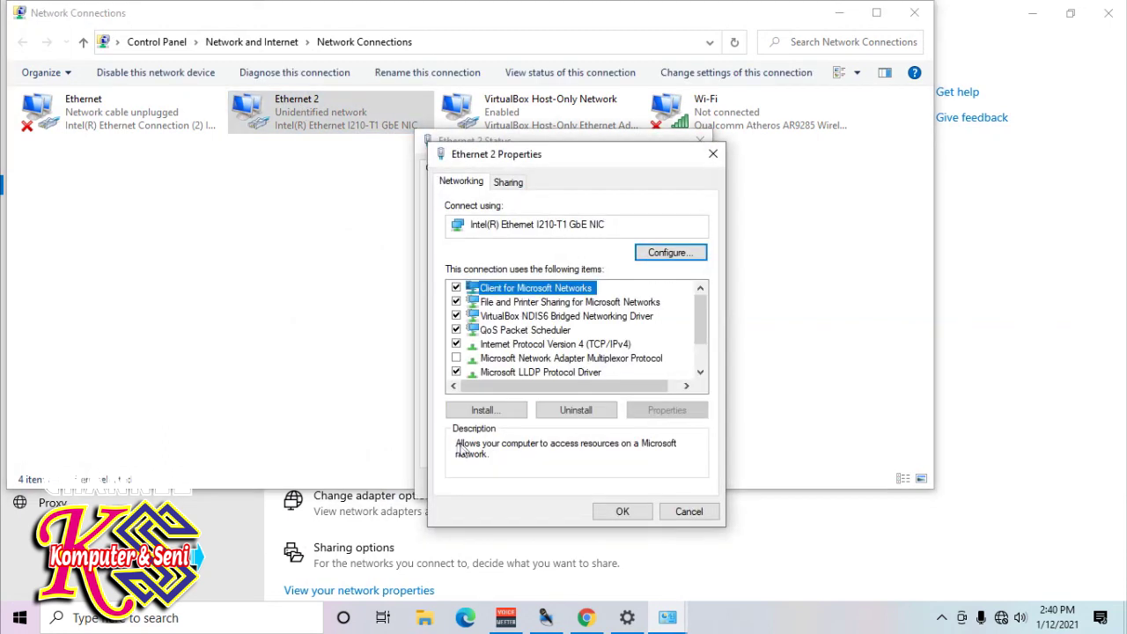
pyautogui.doubleClick(596, 345)
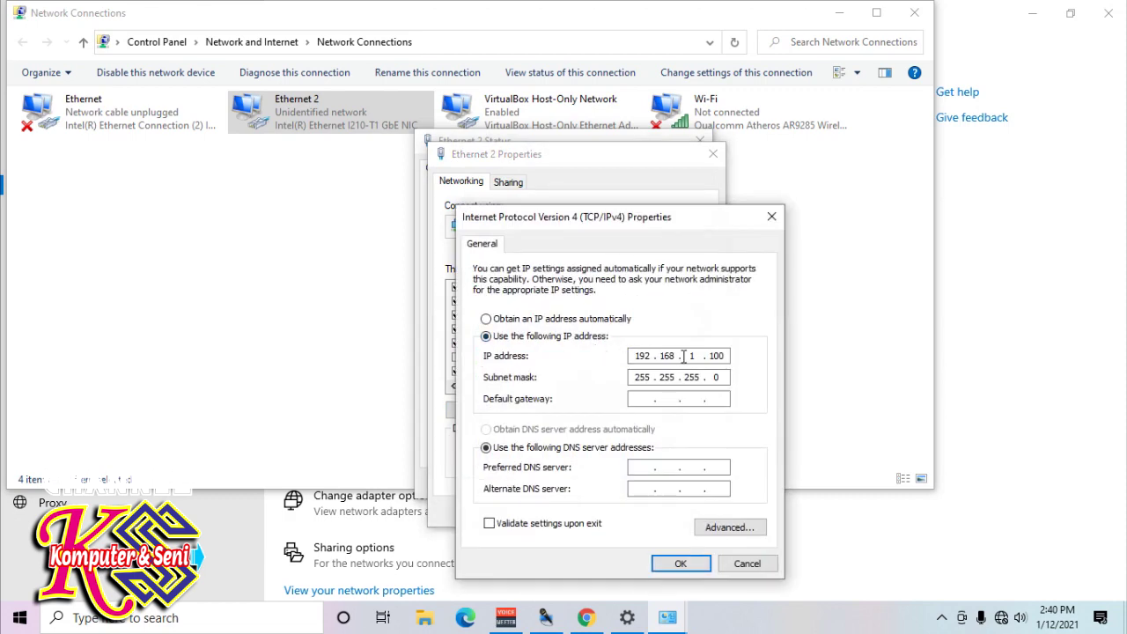
# - Change the IP address to 20.20.20.100, keeping mask 255.255.255.0, and confirm the dialogs
pyautogui.moveTo(649, 355); pyautogui.dragTo(616, 356)
pyautogui.write('20')
pyautogui.moveTo(678, 357); pyautogui.dragTo(663, 358)
pyautogui.write('20.20')
pyautogui.moveTo(717, 355); pyautogui.dragTo(727, 355)
pyautogui.doubleClick(725, 356)
pyautogui.click(719, 355)
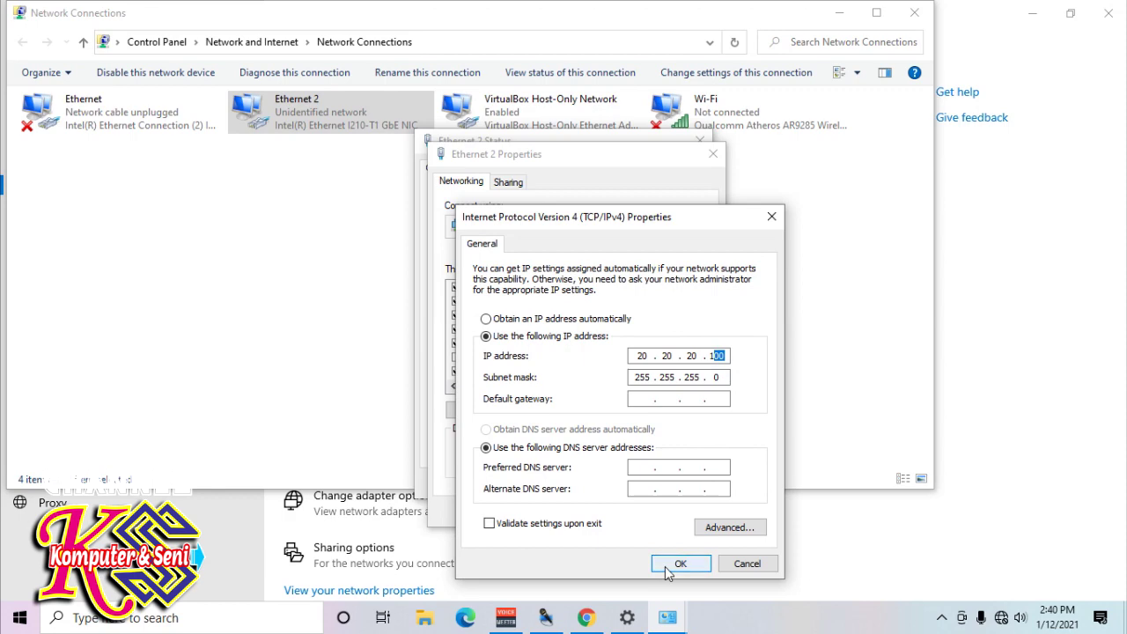
pyautogui.click(674, 563)
pyautogui.click(624, 515)
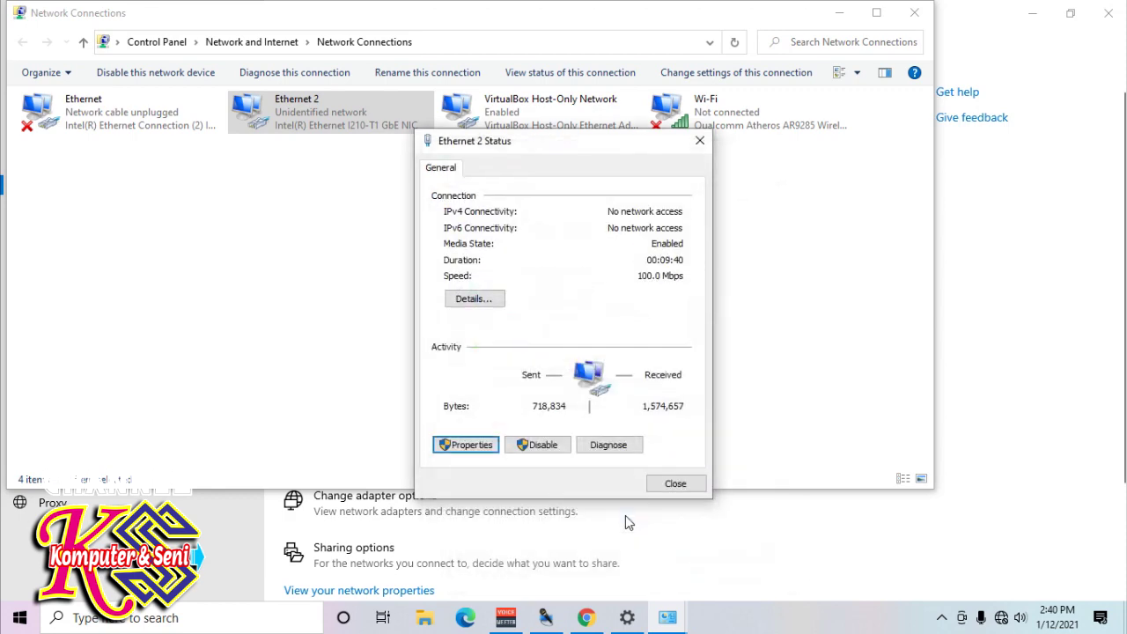
pyautogui.click(674, 483)
pyautogui.click(907, 16)
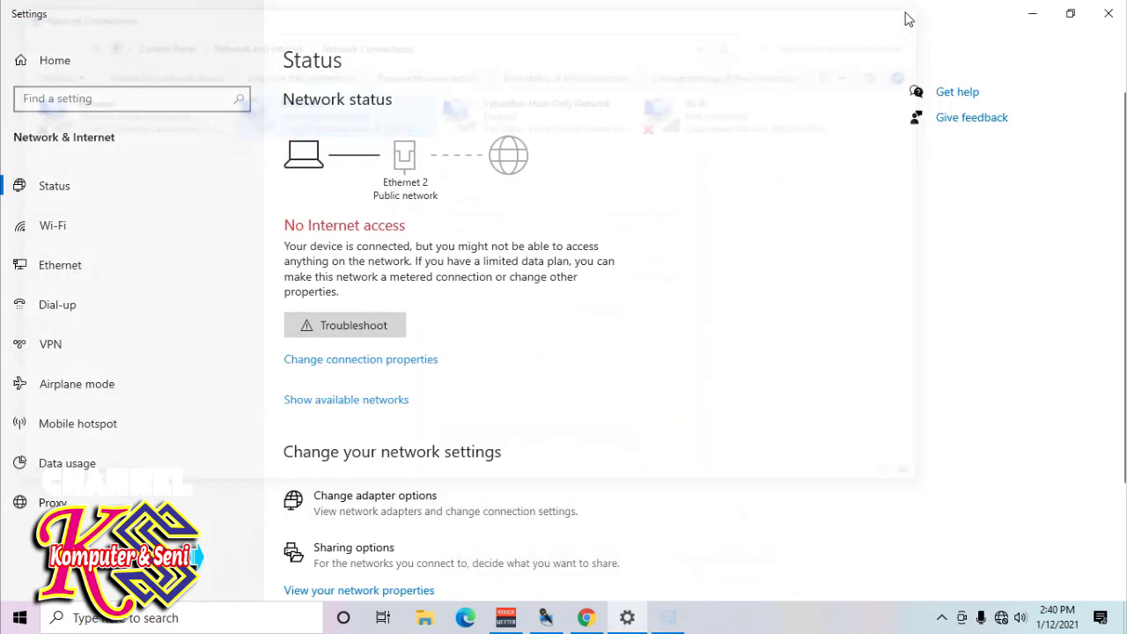
# - Reload the device page at 20.20.20.10, log in with the airOS user name and password, and decline saving the password
pyautogui.click(1107, 15)
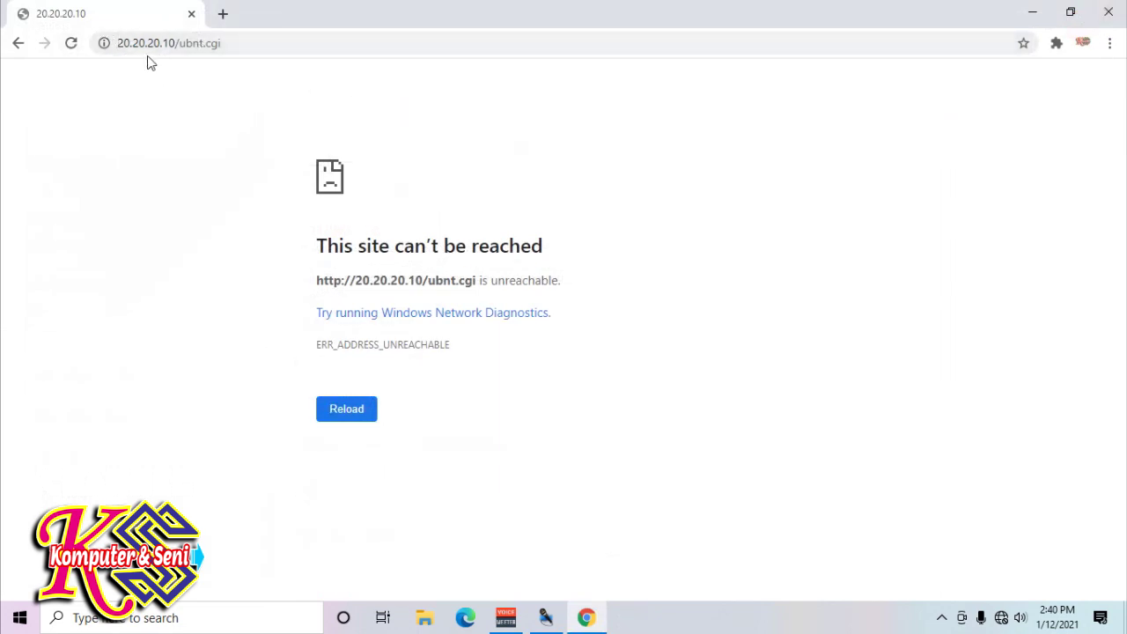
pyautogui.click(350, 425)
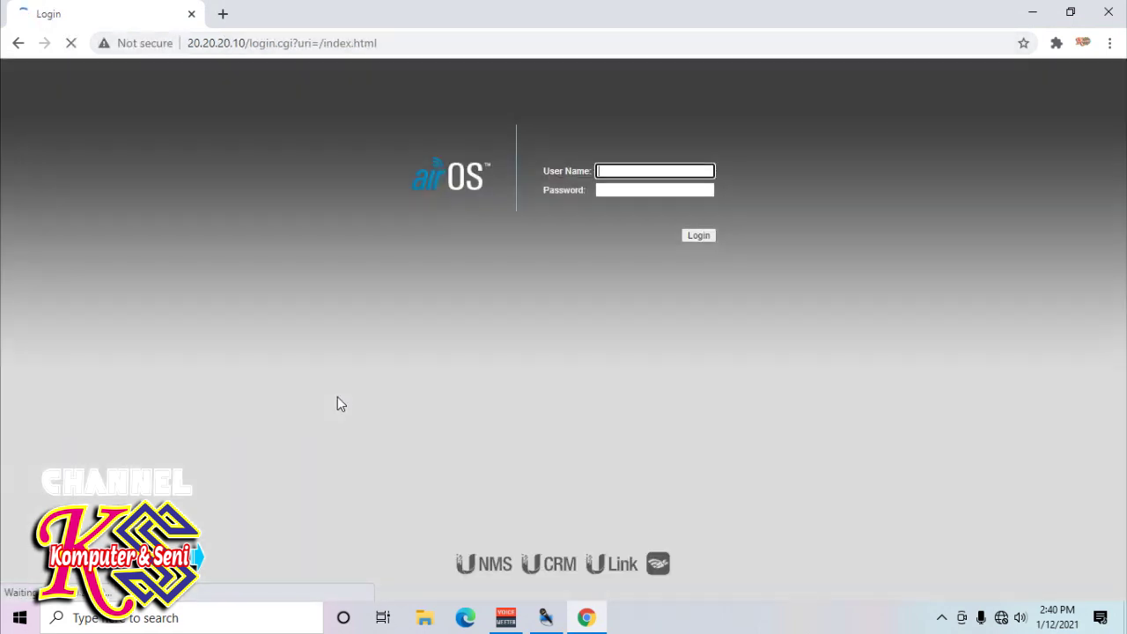
pyautogui.click(641, 172)
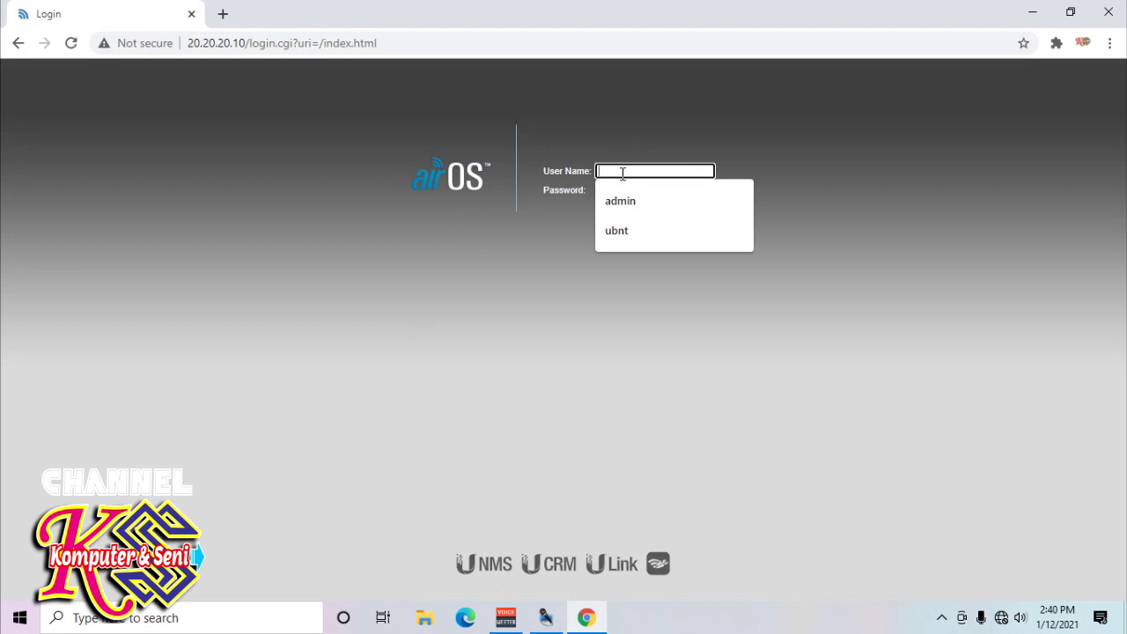
pyautogui.write('ad')
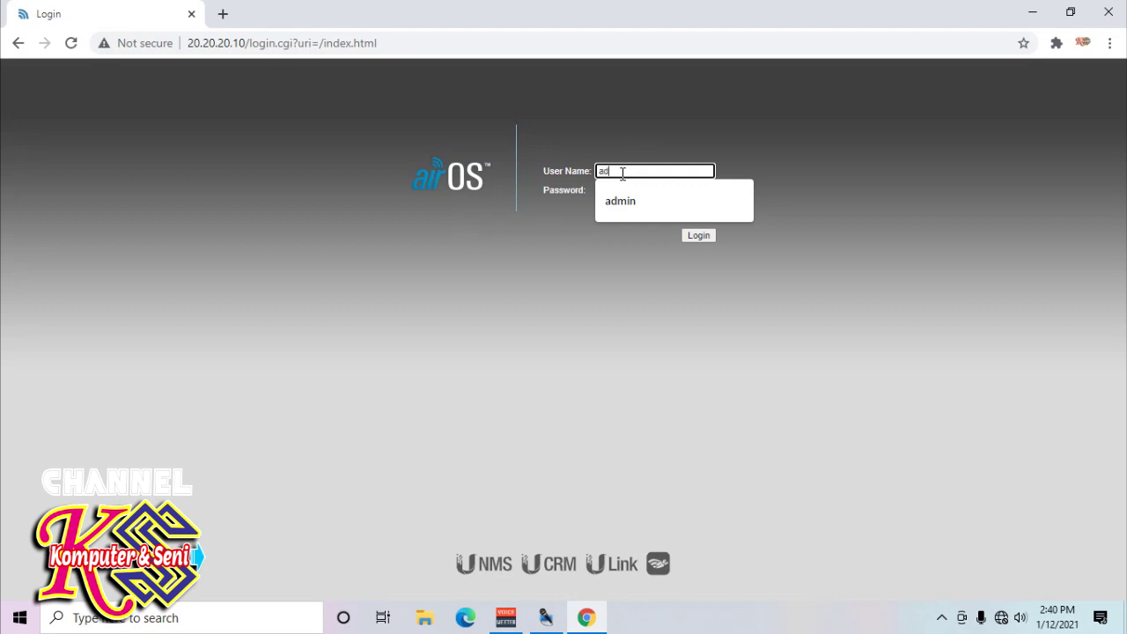
pyautogui.write('min')
pyautogui.click(611, 190)
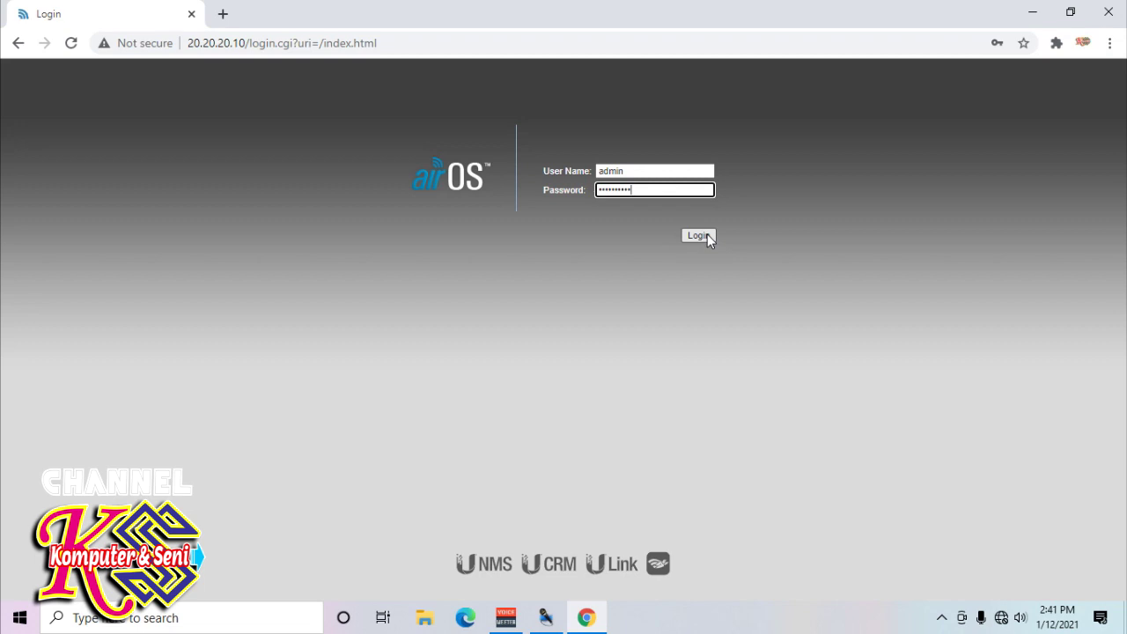
pyautogui.click(708, 236)
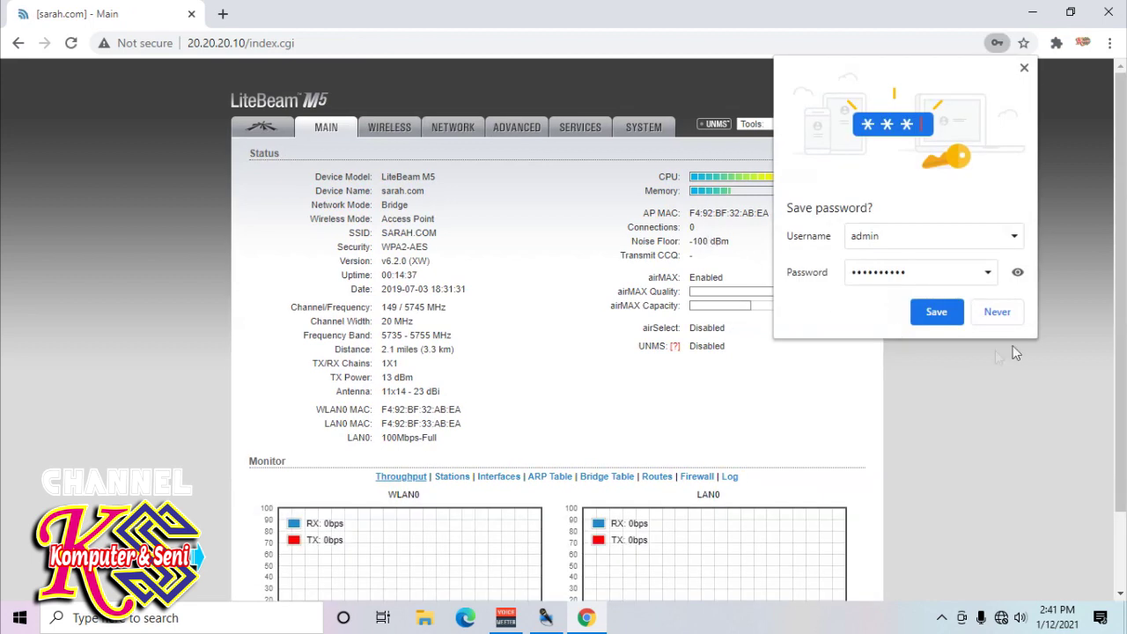
pyautogui.click(1004, 315)
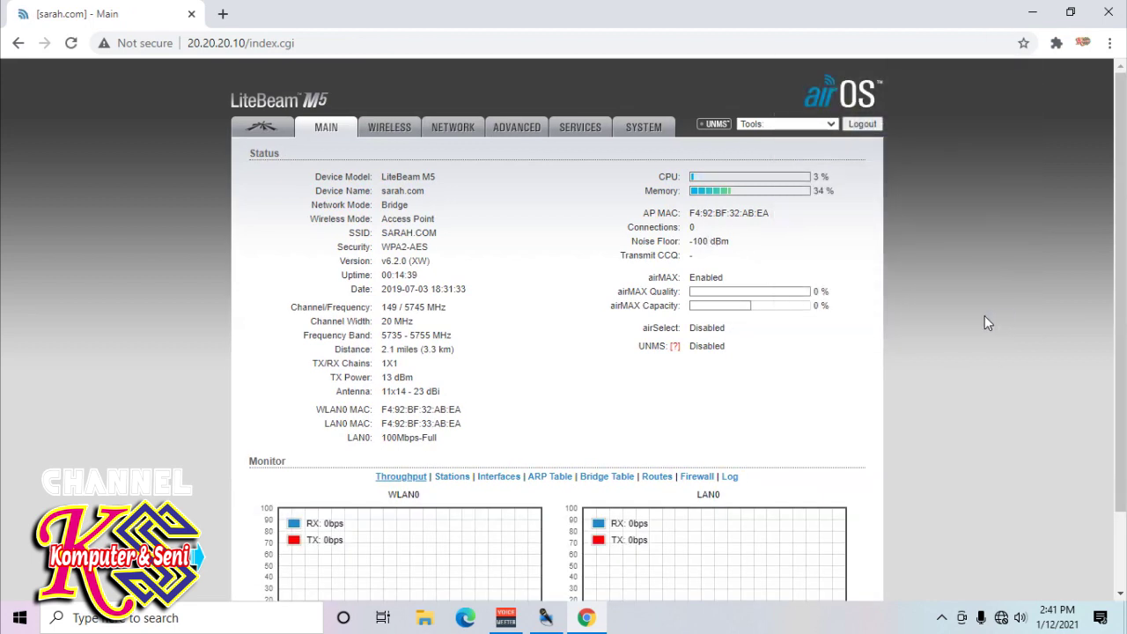